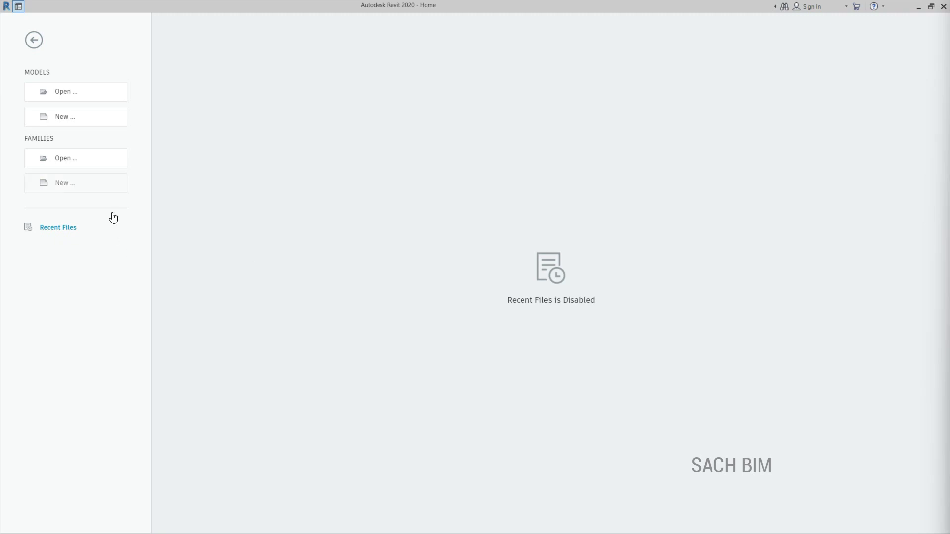
Step: Create a new project from the Systems-Default_Metric template
click(111, 119)
key(alt+Down)
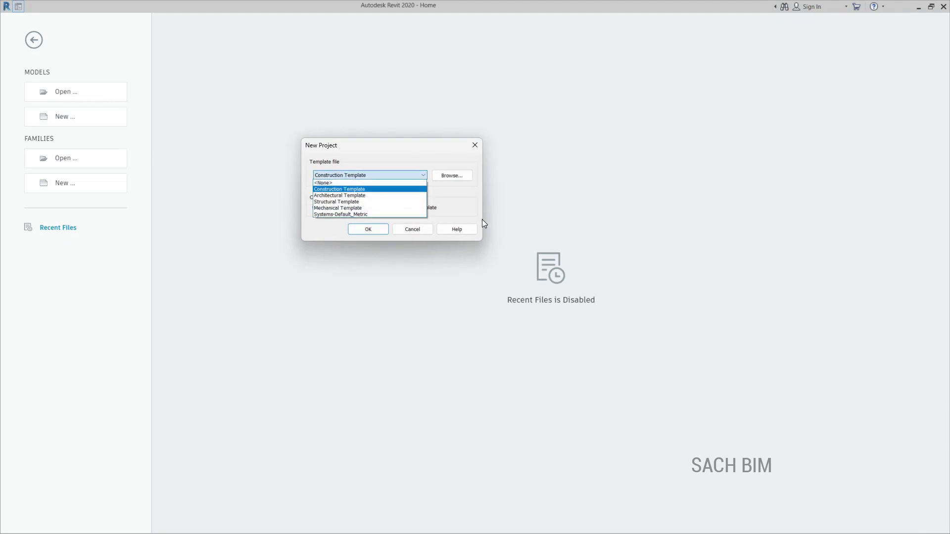
key(Down)
key(Down)
key(Down)
key(Down)
key(Return)
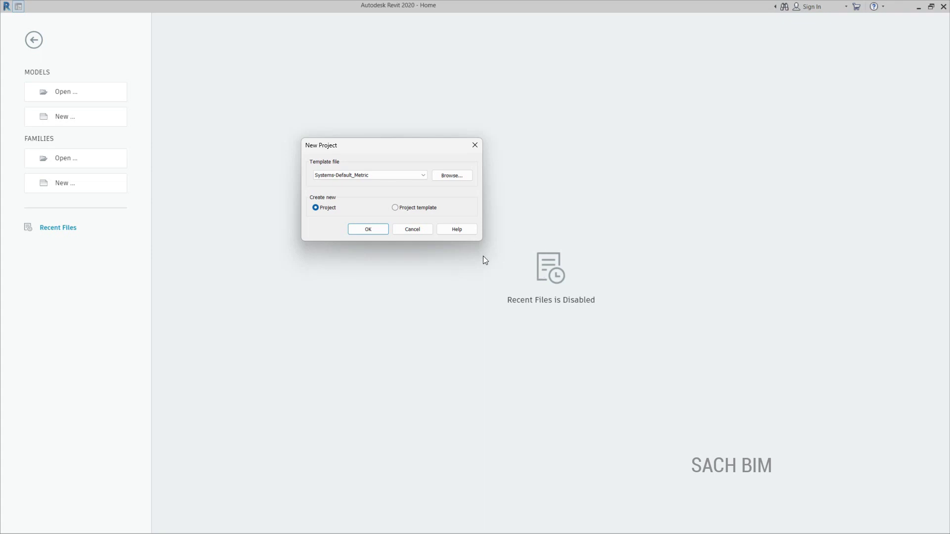
key(Return)
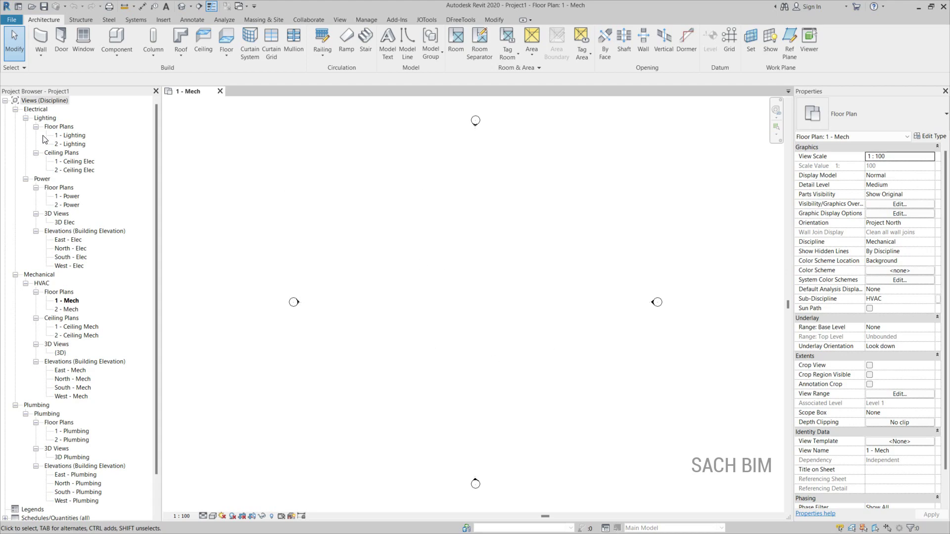
Step: Open the North - Mech elevation and delete the default Level 1 and Level 2, accepting removal of their associated views
scroll(23, 359, down, 3)
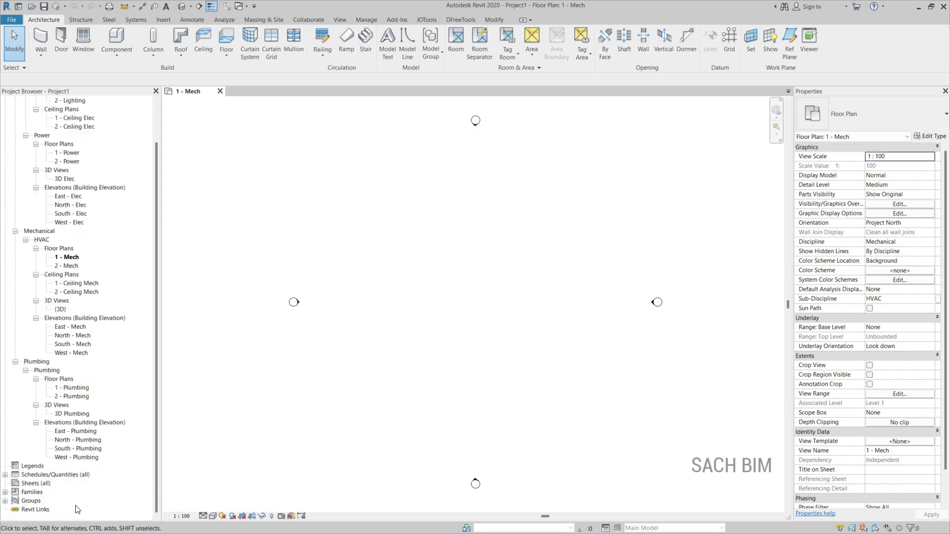
double_click(73, 336)
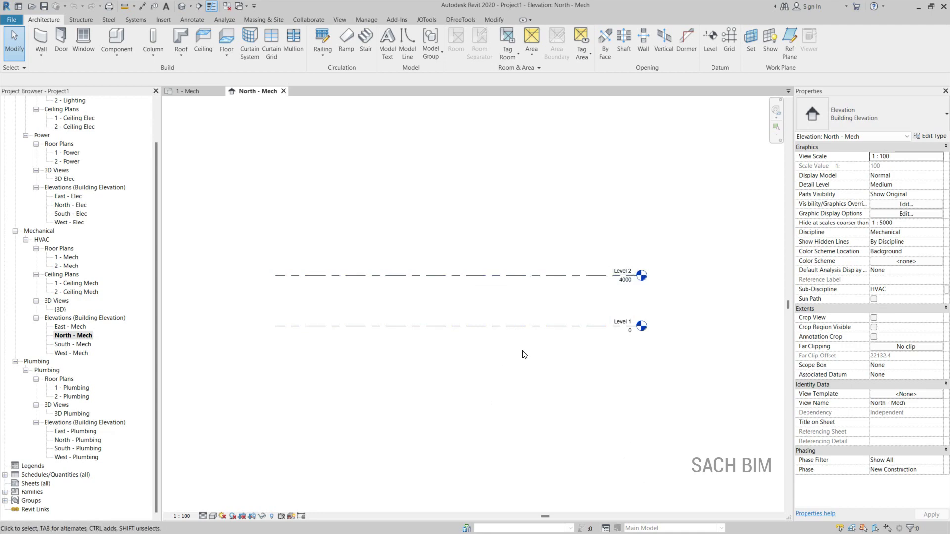
drag(524, 371, 419, 238)
drag(525, 301, 524, 301)
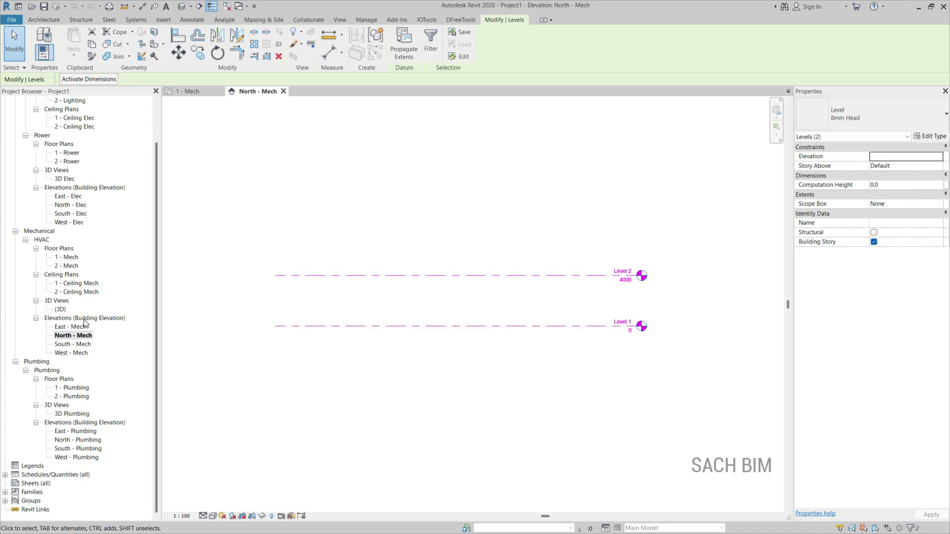
key(Delete)
click(513, 303)
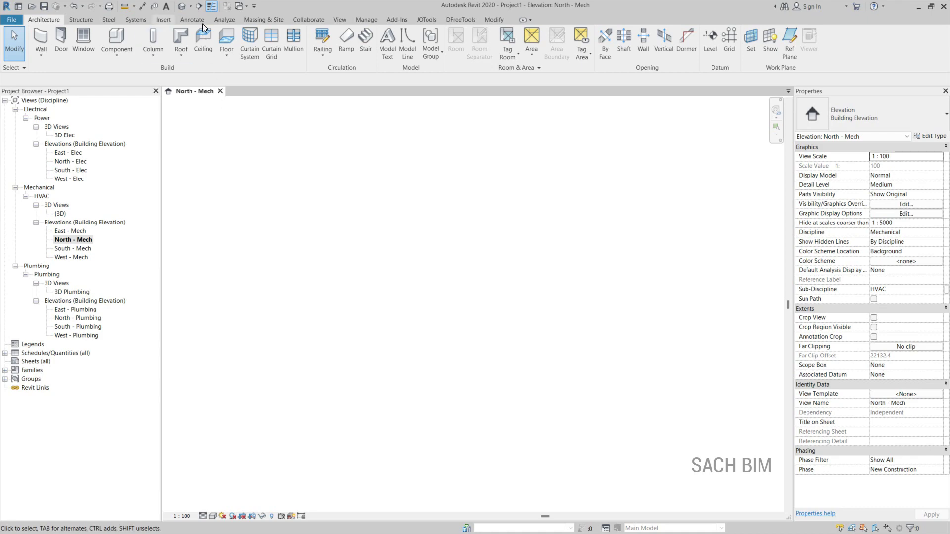
Step: Link the Revit file Arch Link Model.rvt into the project with Auto - Origin to Origin positioning
click(165, 21)
click(39, 46)
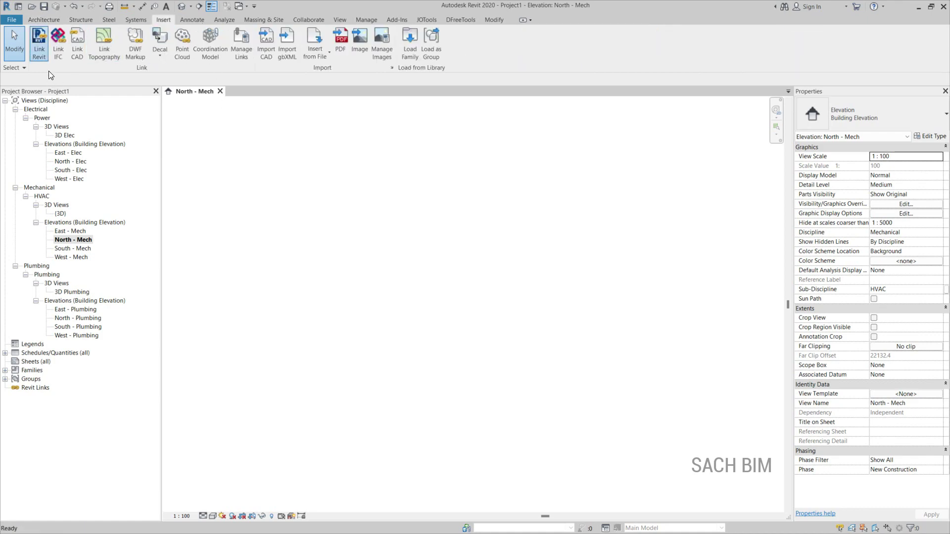
click(40, 47)
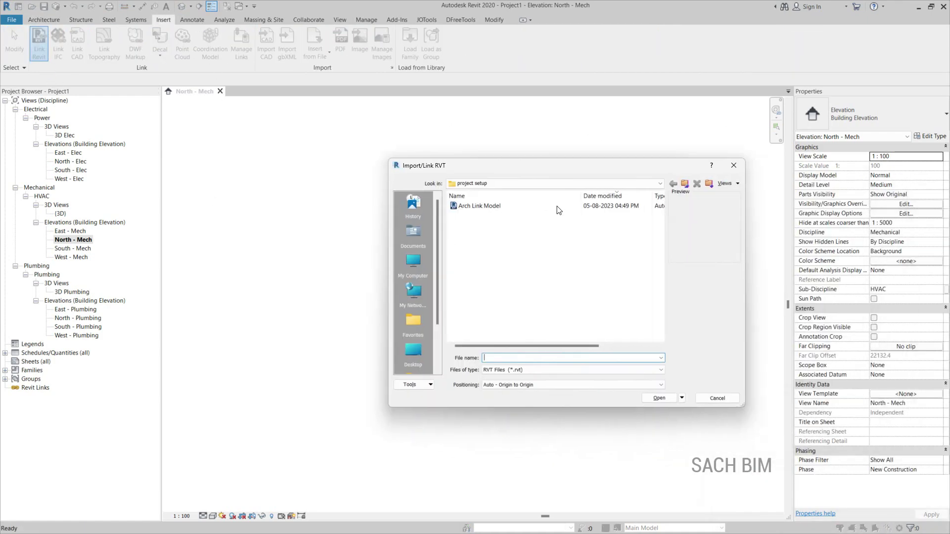
click(456, 194)
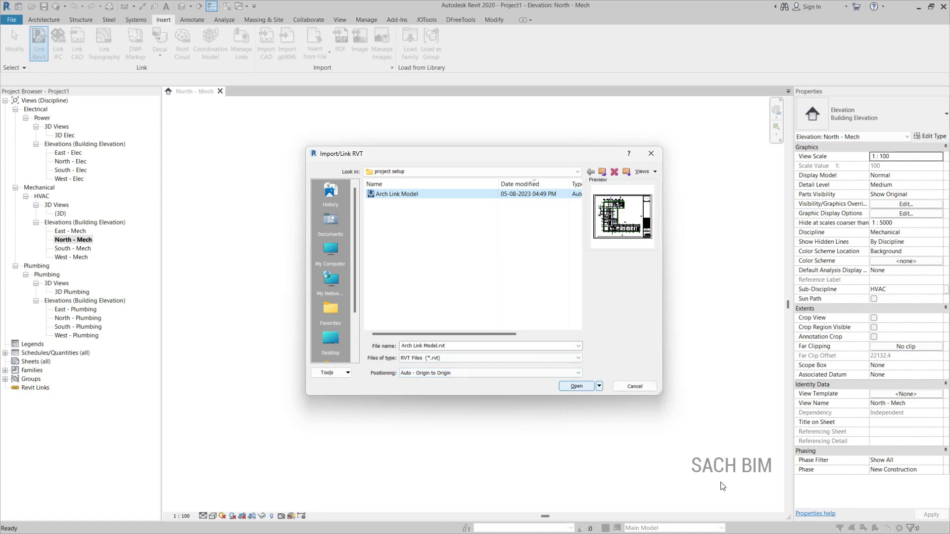
click(576, 386)
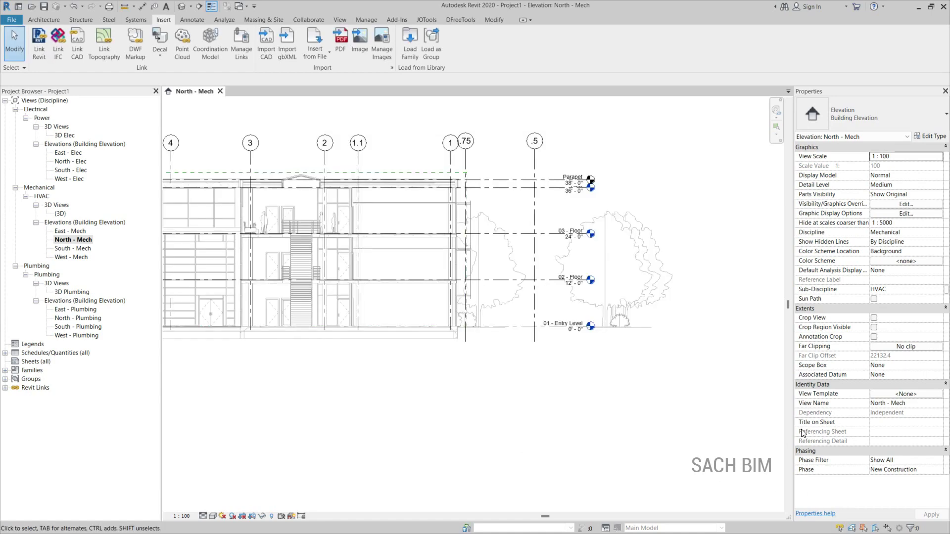
Step: Examine the linked architectural model's levels and grids in the North - Mech elevation, checking that they belong to the link
scroll(638, 345, down, 3)
middle_drag(493, 371, 561, 373)
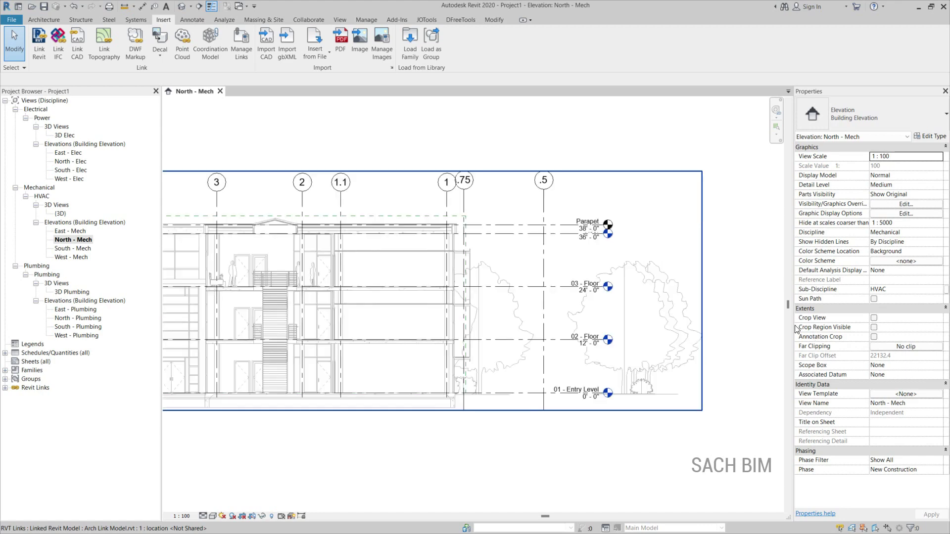
scroll(639, 261, down, 1)
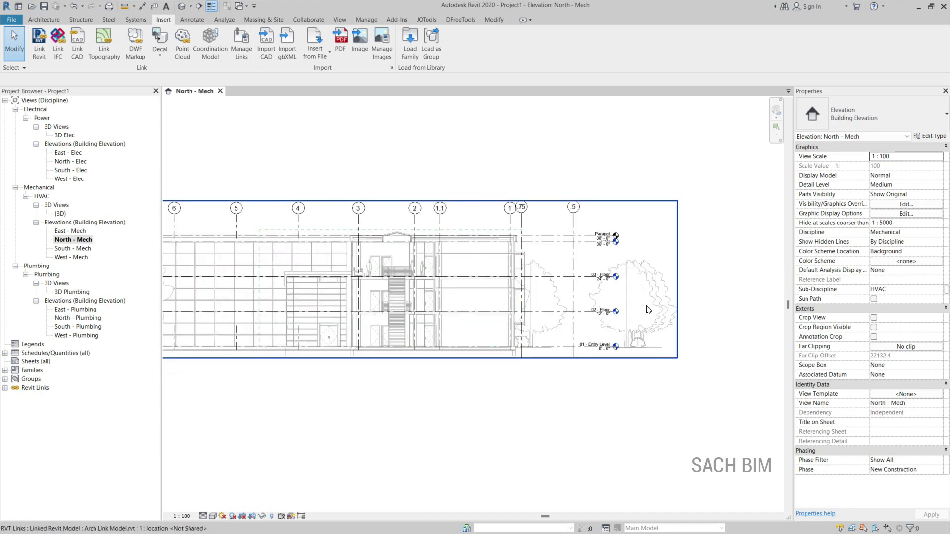
scroll(746, 312, up, 1)
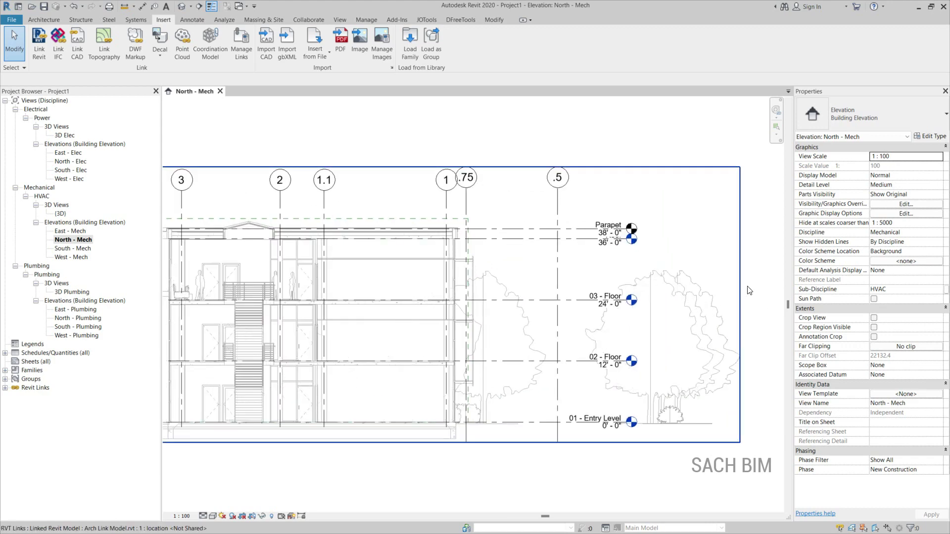
scroll(748, 291, up, 3)
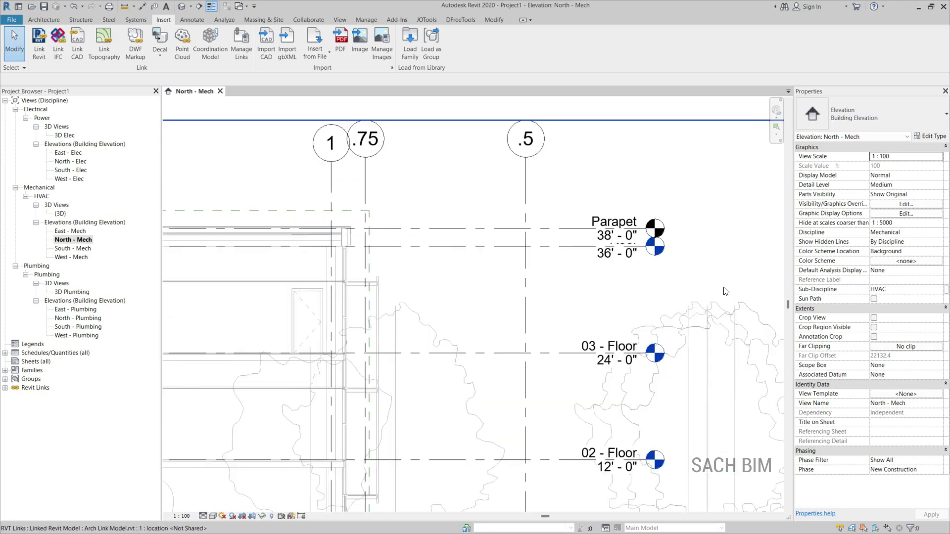
click(768, 288)
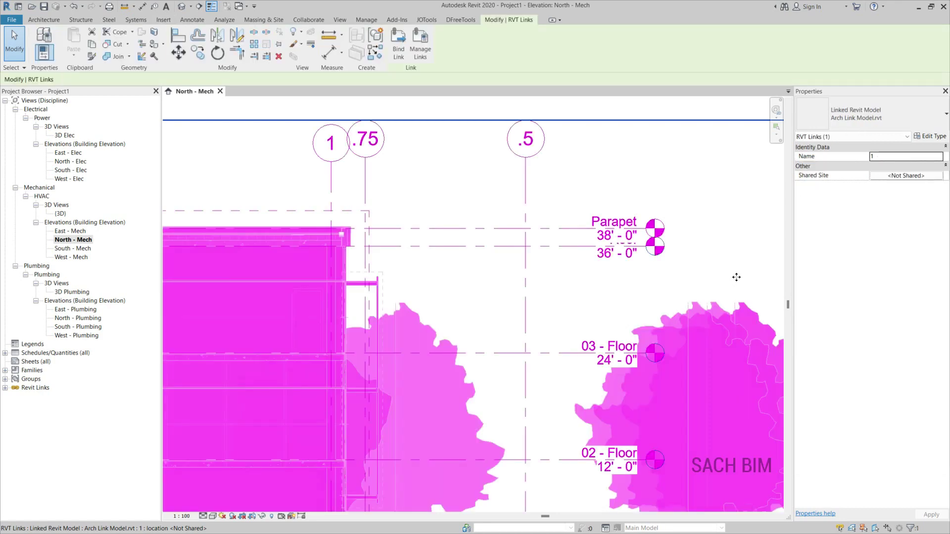
scroll(753, 270, down, 2)
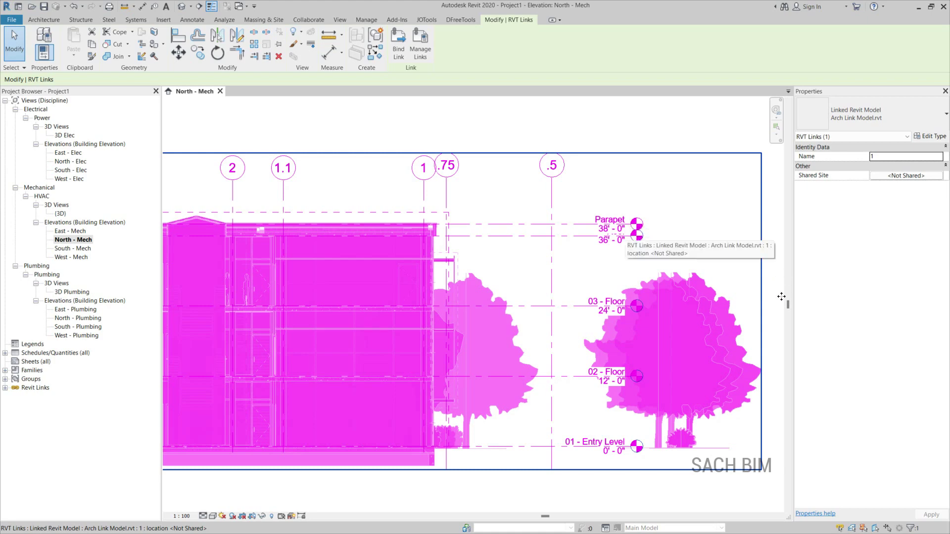
scroll(781, 297, down, 1)
click(800, 203)
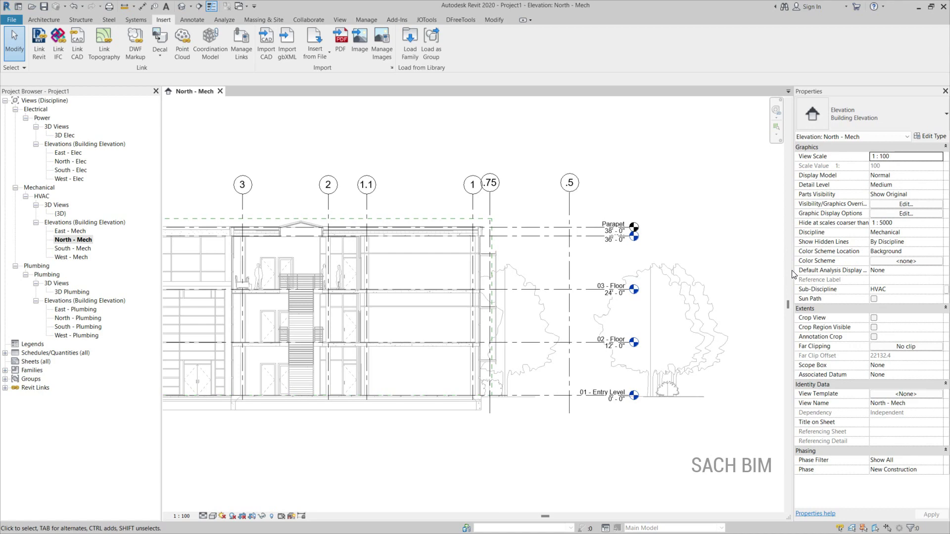
scroll(767, 280, down, 2)
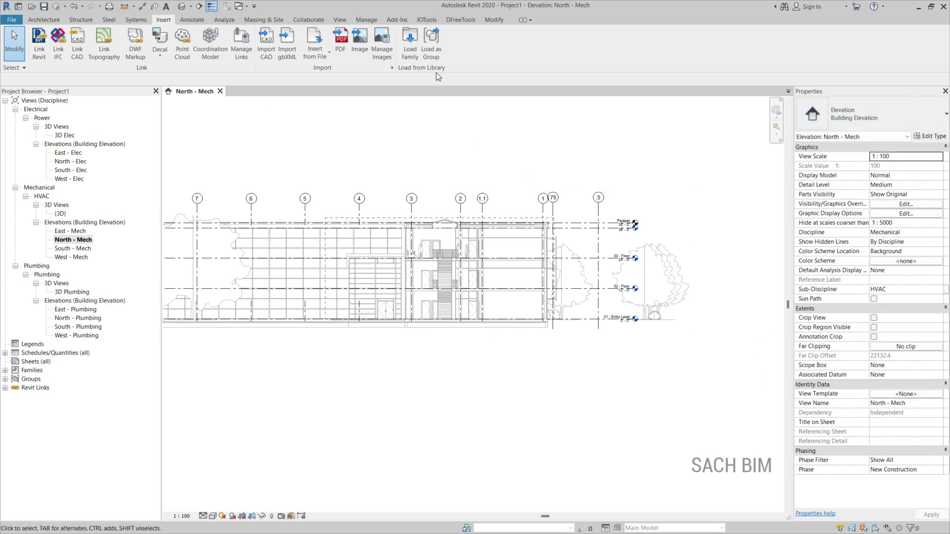
Step: Start a Copy/Monitor session on the linked architectural model in the North - Mech elevation
click(309, 19)
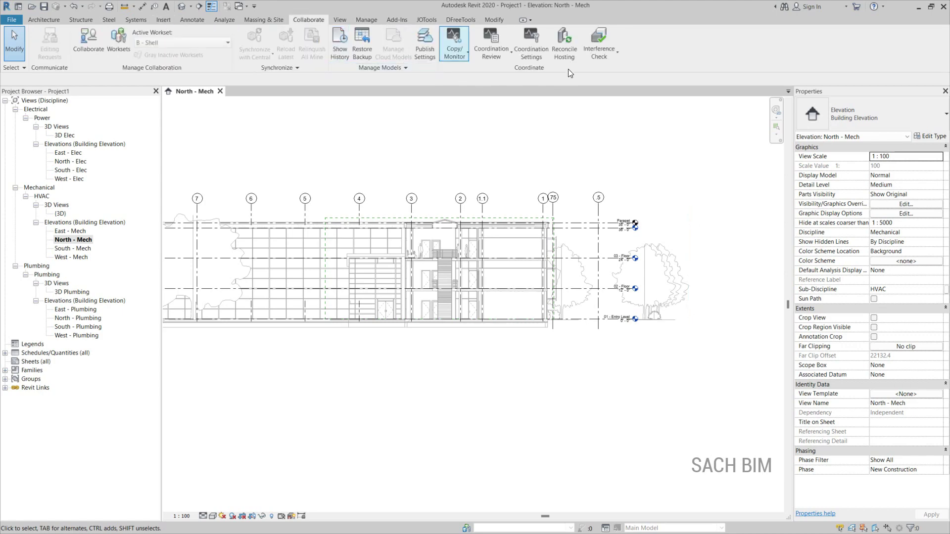
click(455, 46)
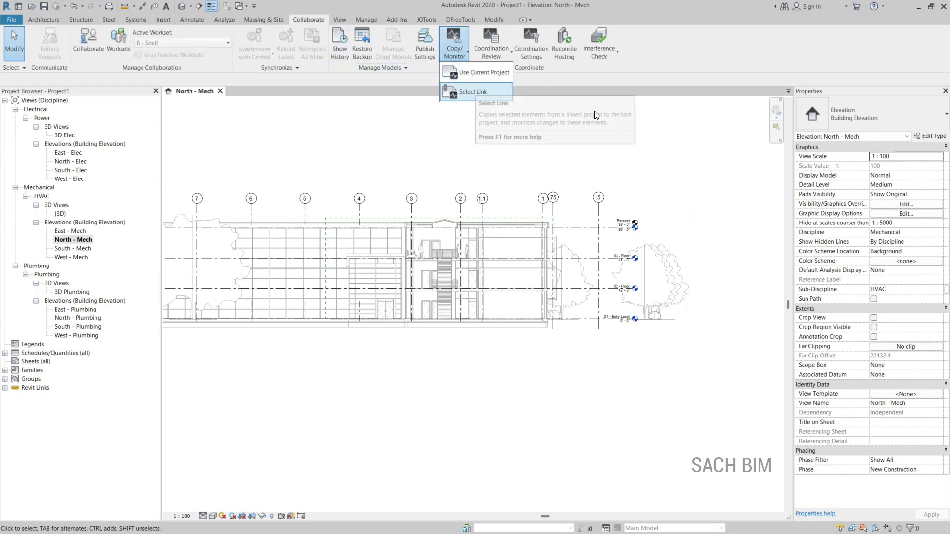
click(597, 115)
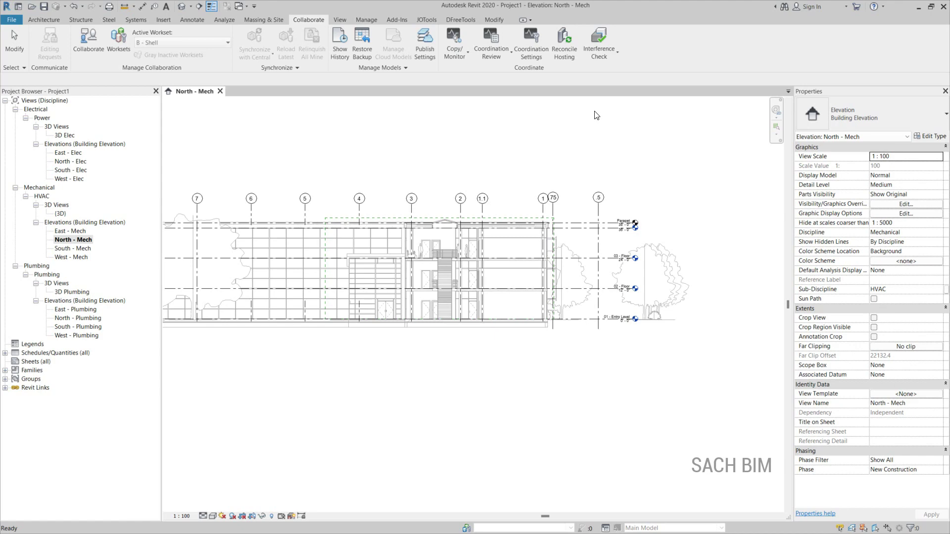
scroll(639, 247, down, 2)
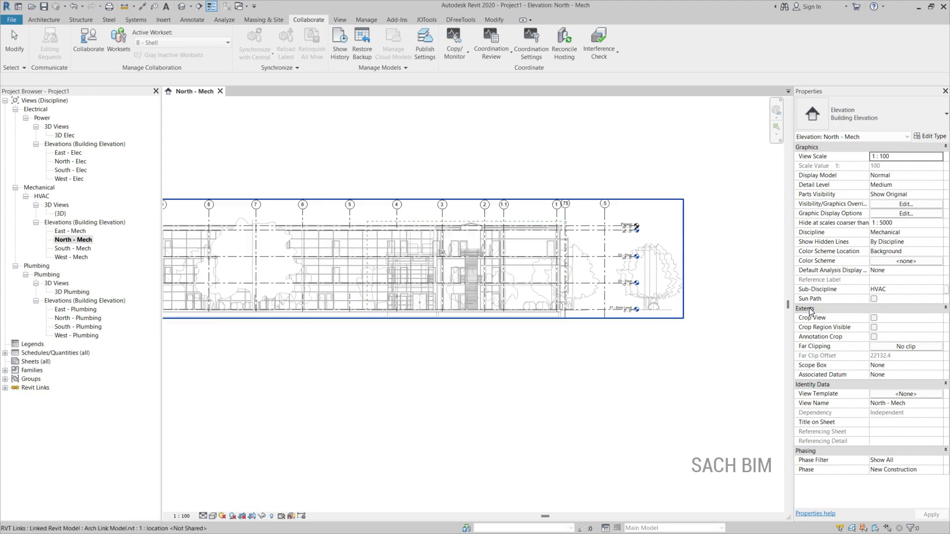
click(714, 325)
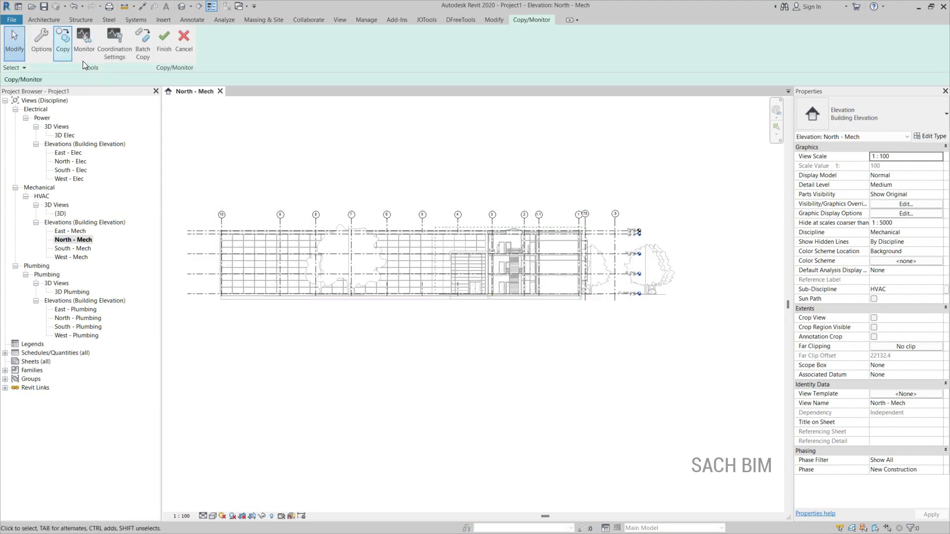
Step: Copy all the link's levels into the project as a multiple selection filtered to Levels, and finish Copy/Monitor
click(68, 54)
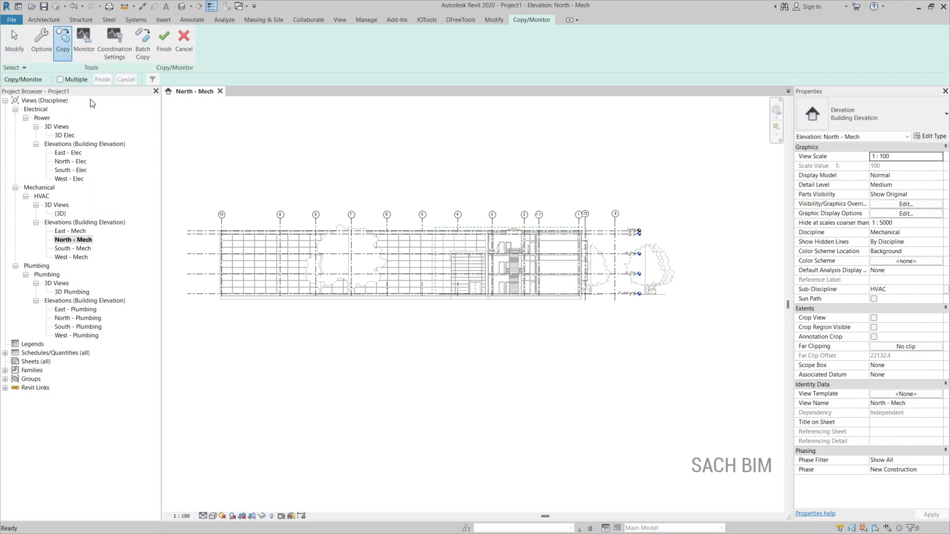
click(72, 80)
drag(673, 338, 617, 227)
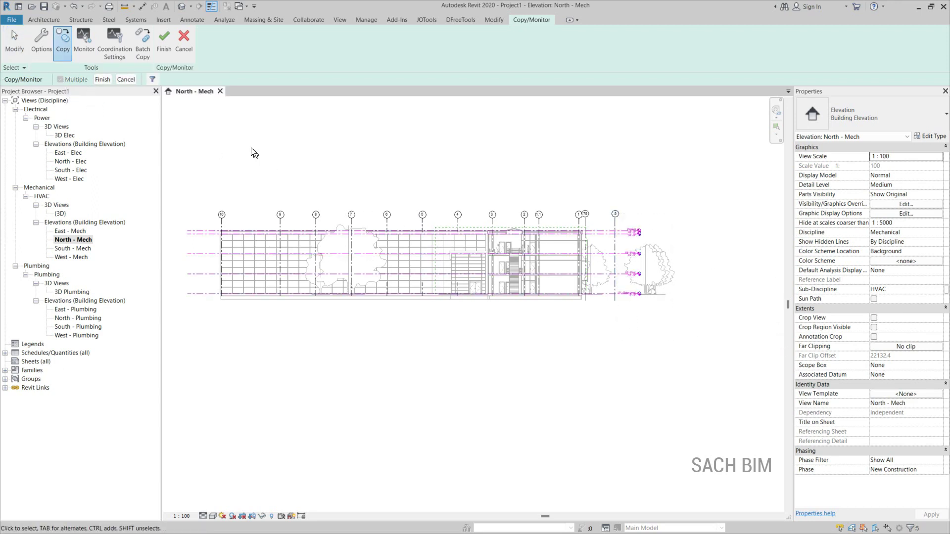
click(152, 80)
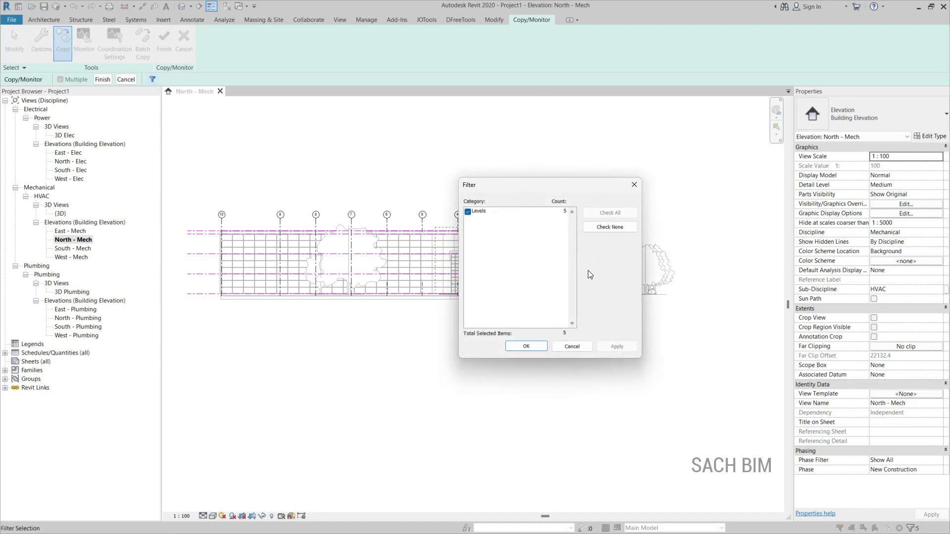
drag(594, 184, 540, 186)
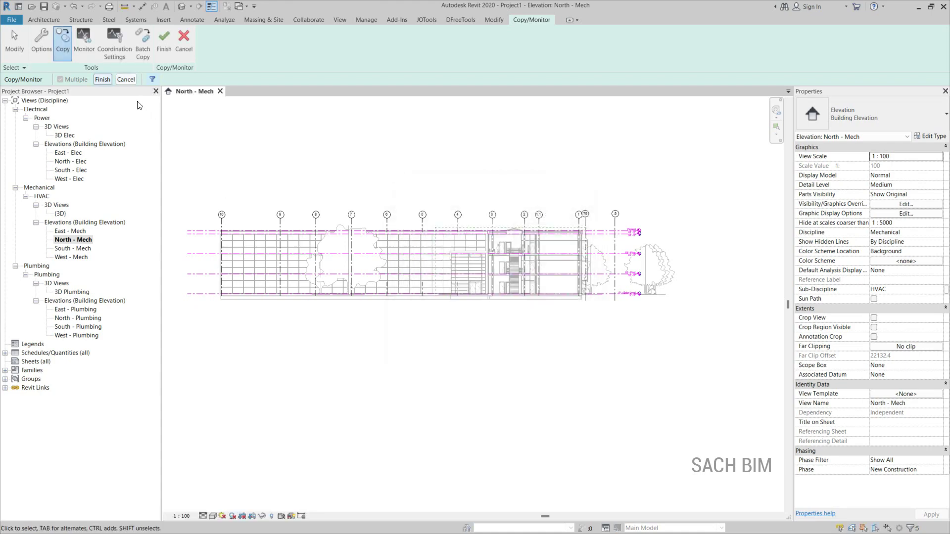
click(279, 44)
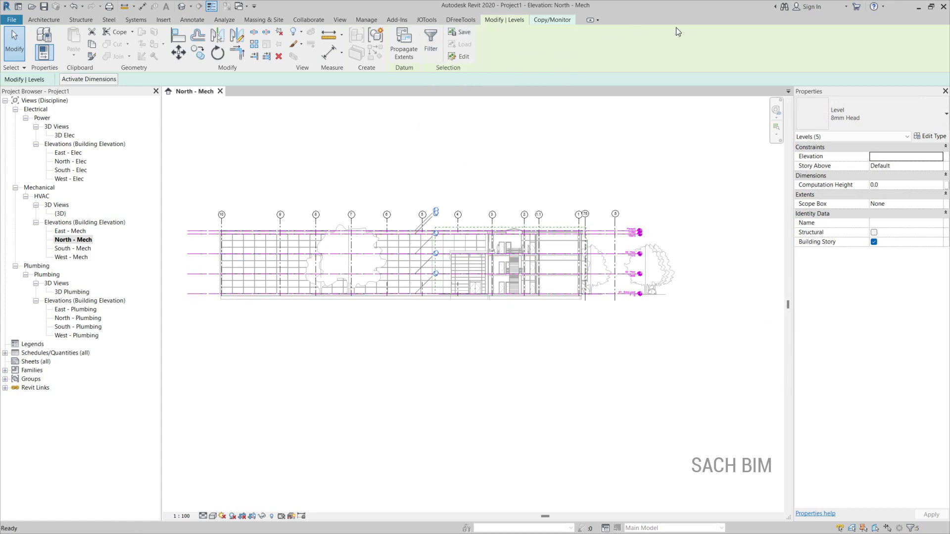
click(164, 45)
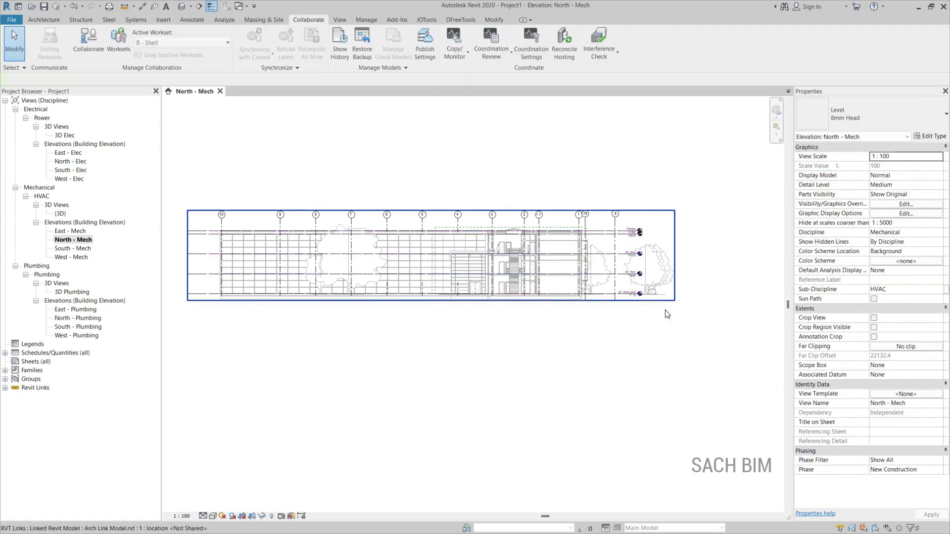
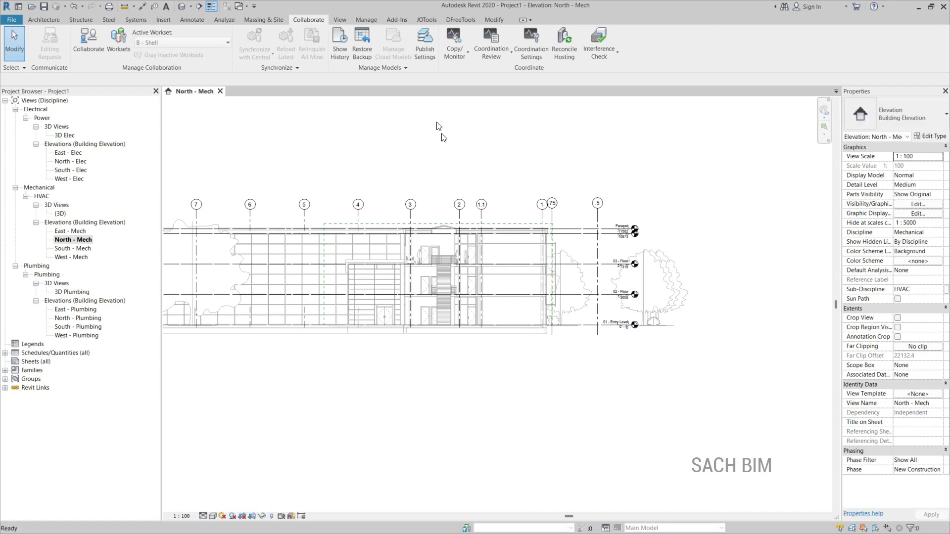
Step: Create floor plan views for all five levels, keeping Mechanical Plan as the view template for new views
click(340, 20)
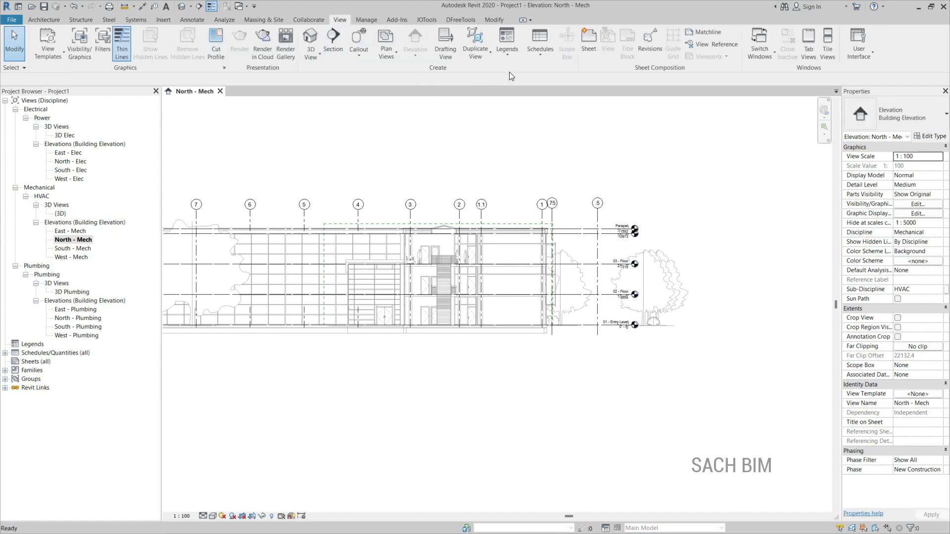
click(386, 52)
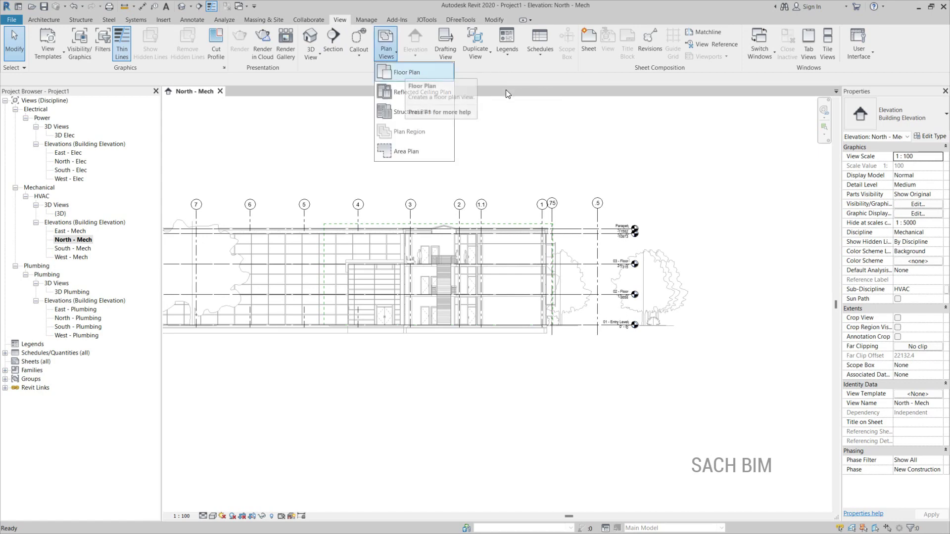
key(Return)
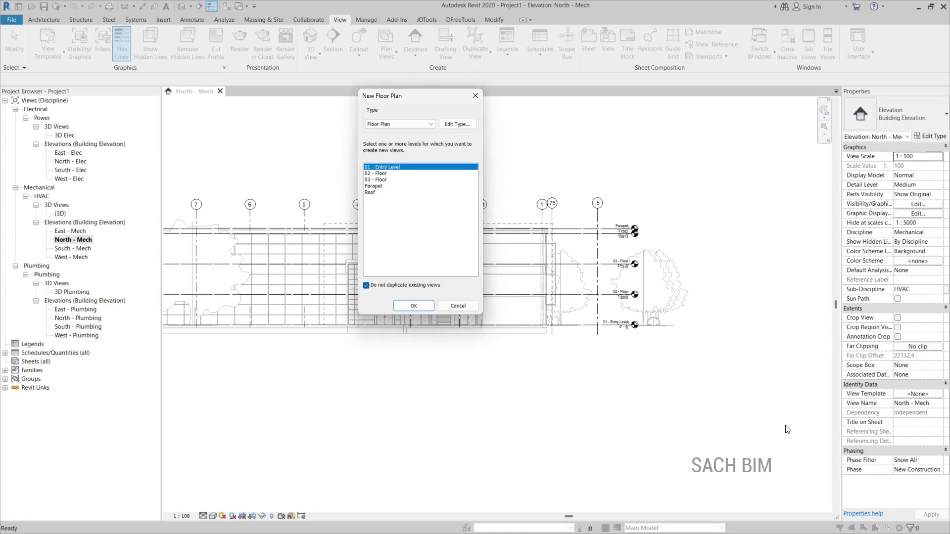
shift+click(473, 247)
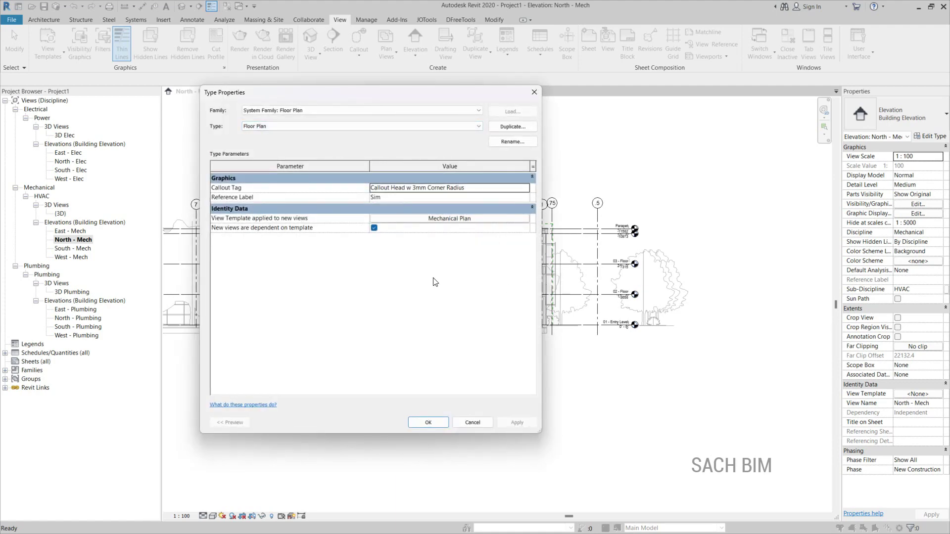
click(429, 423)
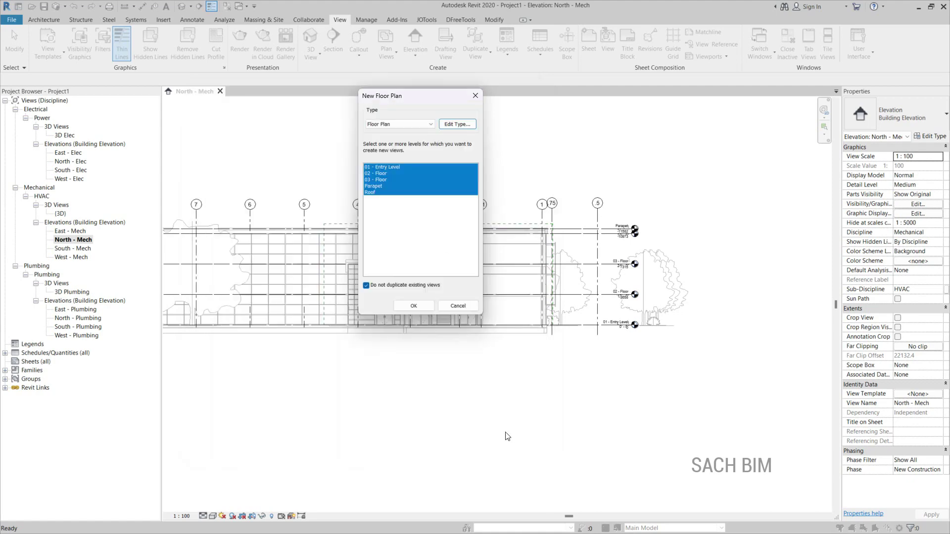
click(420, 304)
key(Return)
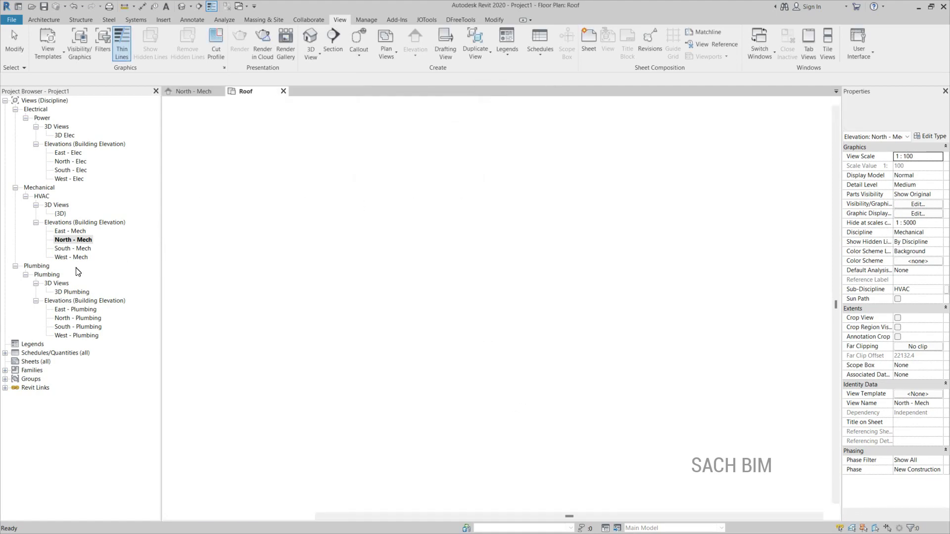
click(49, 266)
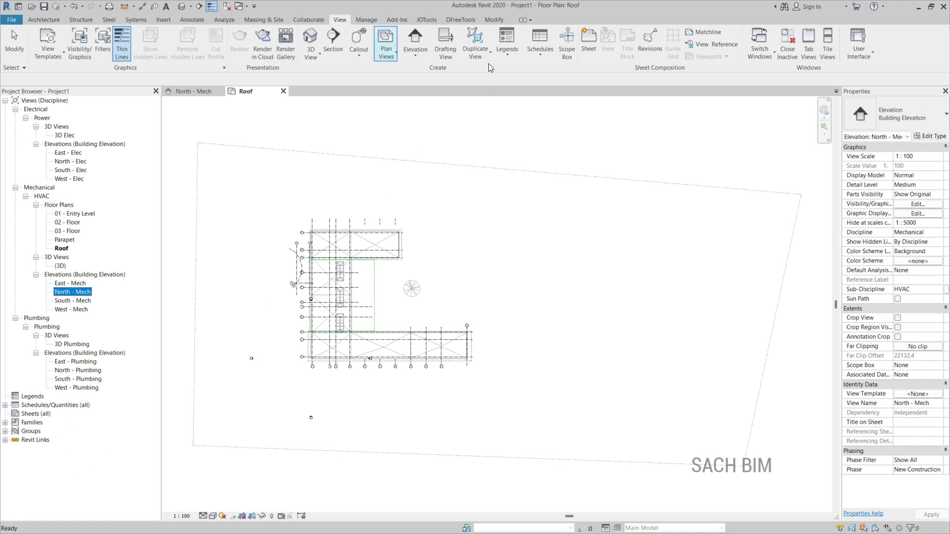
Step: Create duplicate floor plan views of all five levels with Plumbing Plan as the view template for new views
click(386, 42)
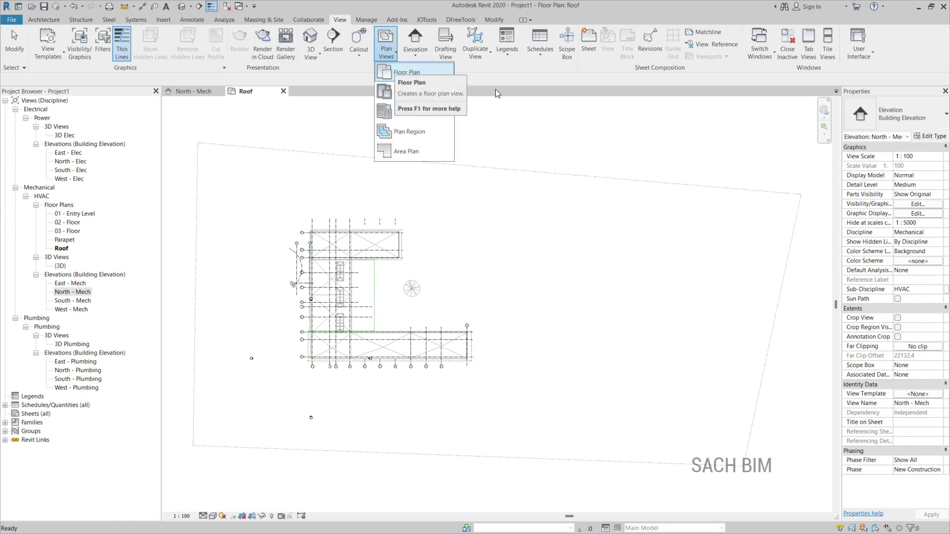
key(Return)
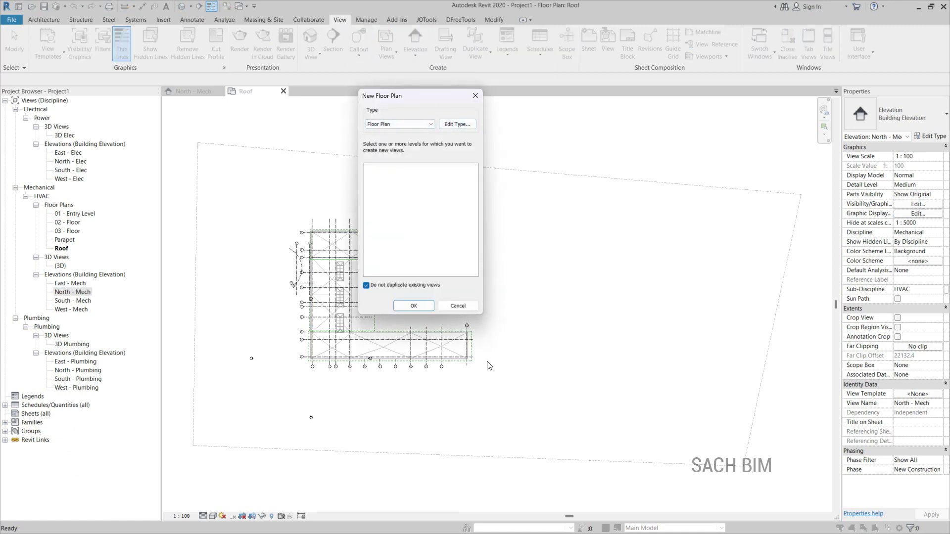
click(366, 286)
shift+click(467, 243)
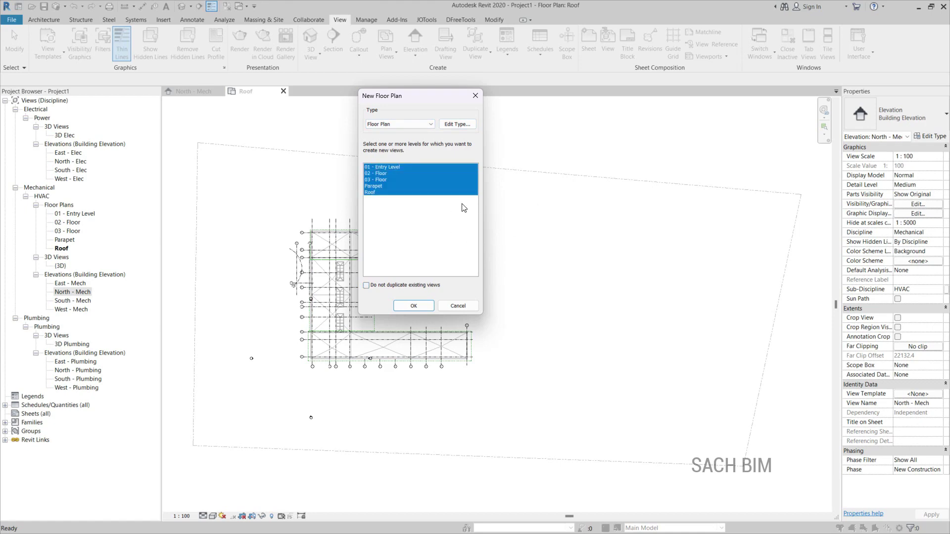
click(456, 125)
click(448, 219)
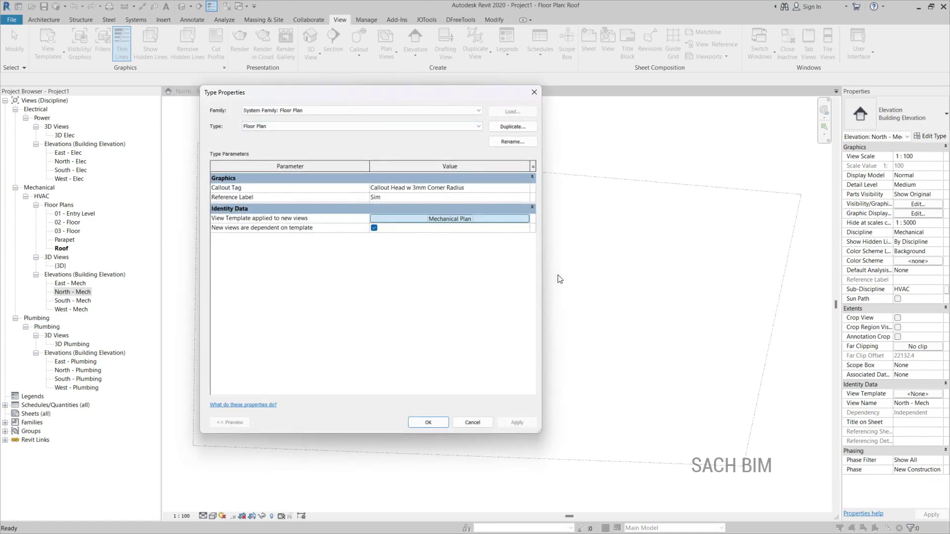
key(Down)
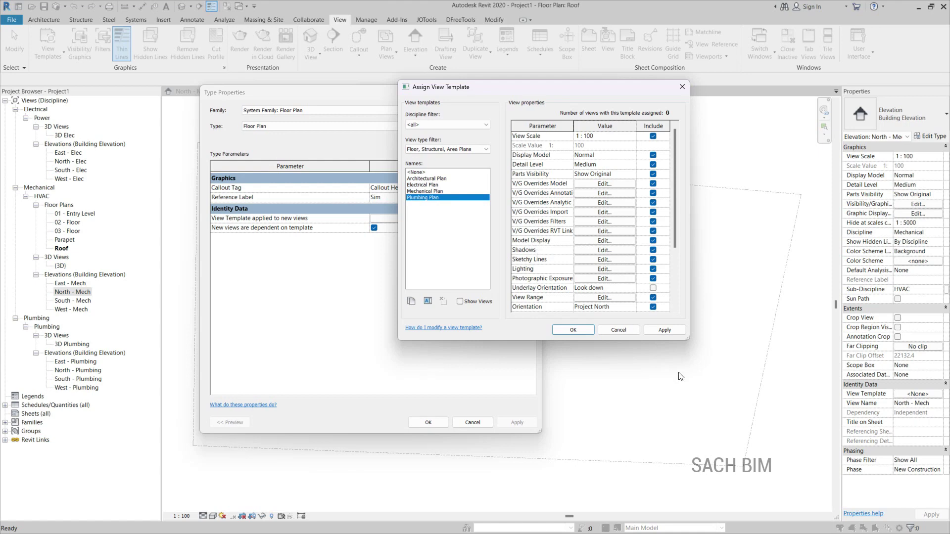
key(Return)
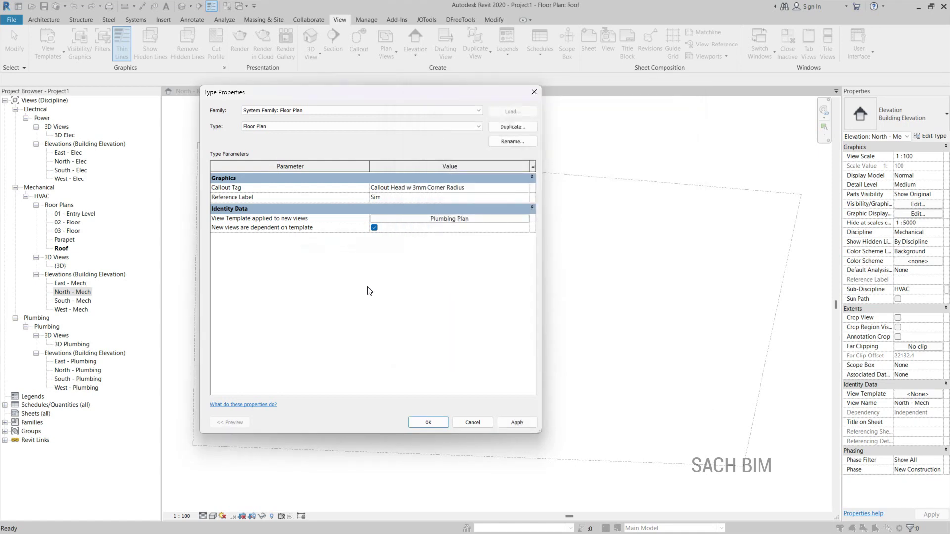
key(Return)
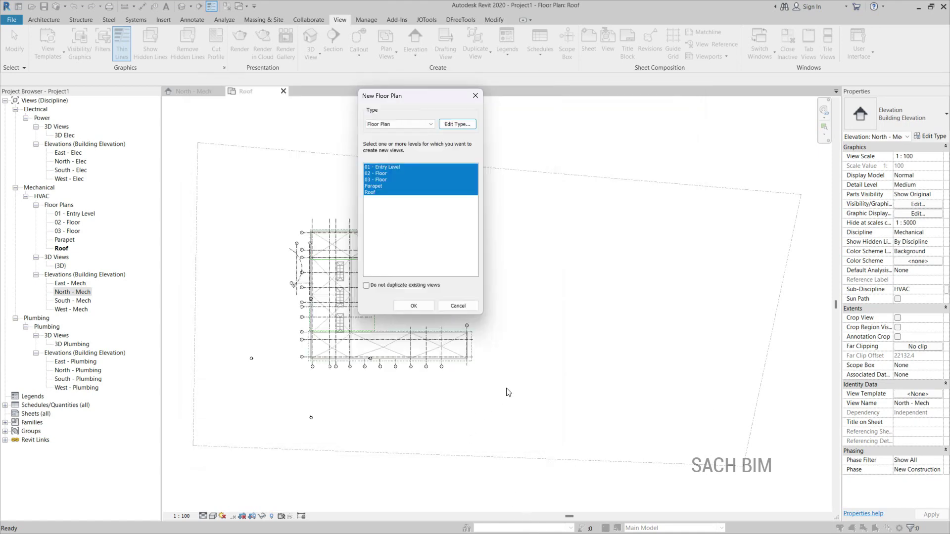
key(Return)
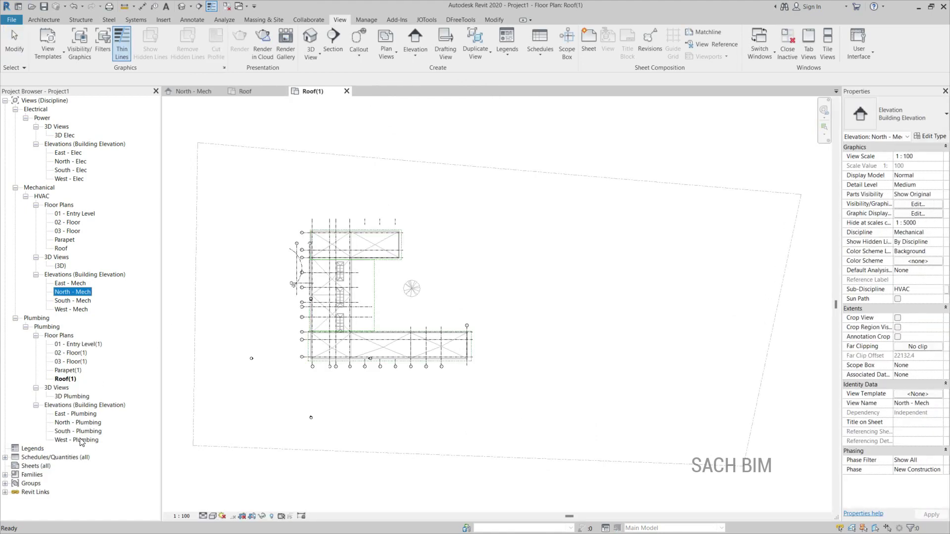
Step: Review the newly created Plumbing floor plans and their view properties
click(71, 353)
click(68, 370)
click(69, 344)
click(71, 353)
click(70, 362)
click(67, 370)
click(70, 353)
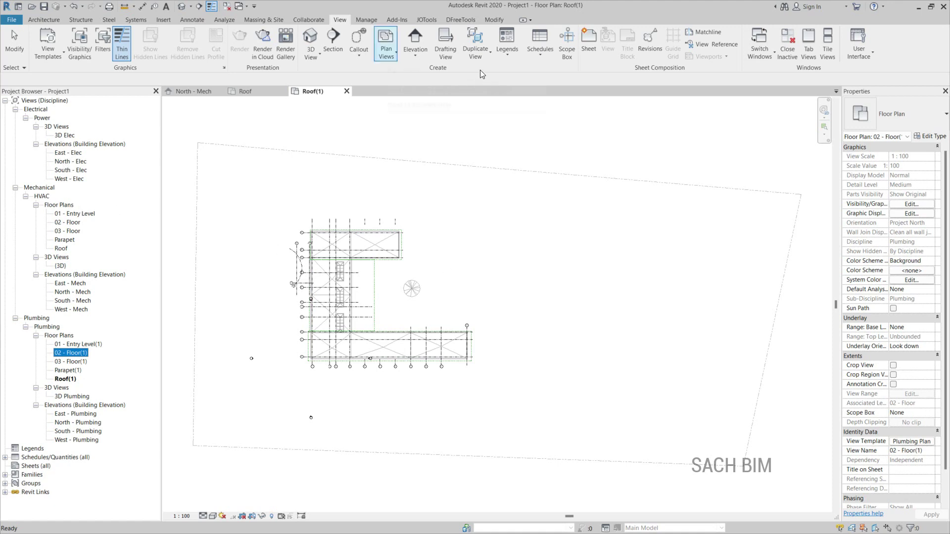
Step: Create another set of floor plan views for all five levels, allowing duplicates and applying the Electrical Plan view template
click(386, 44)
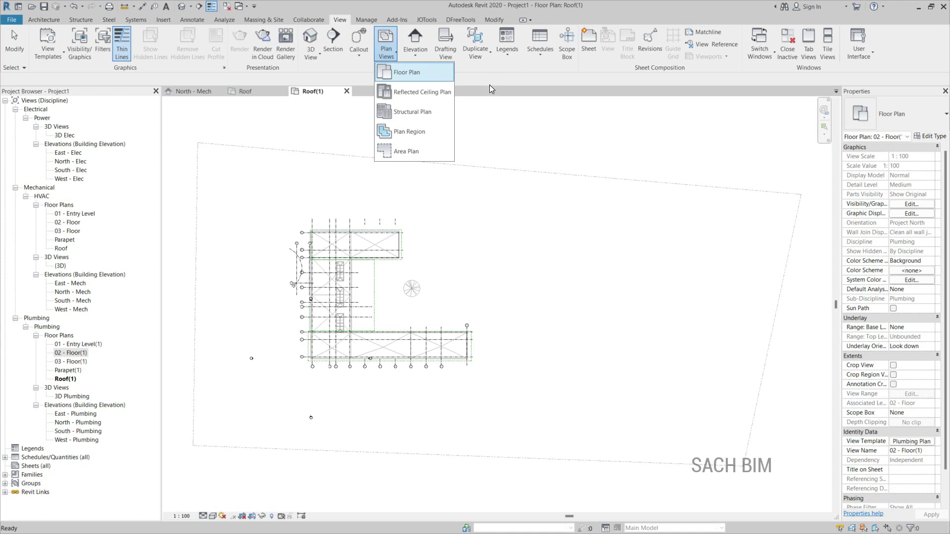
click(407, 72)
click(367, 286)
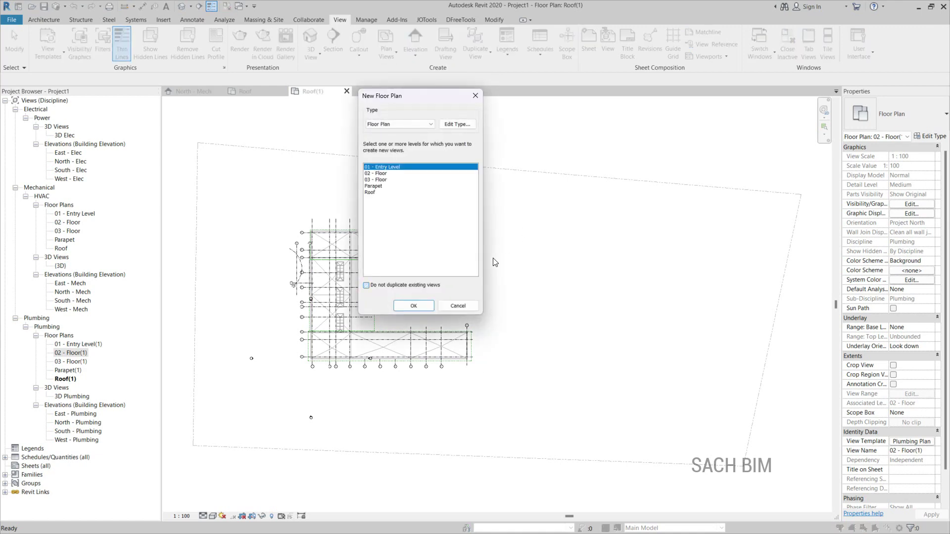
shift+click(463, 239)
click(457, 124)
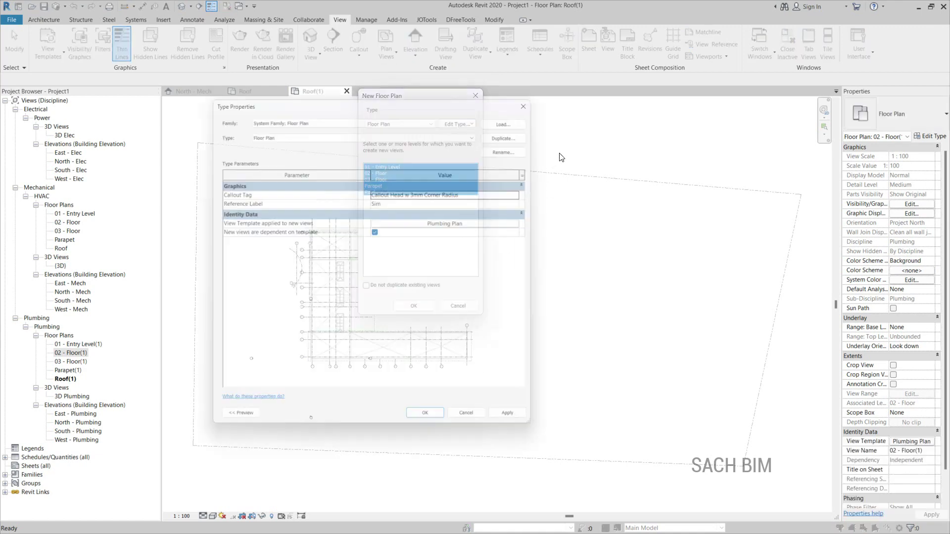
click(450, 218)
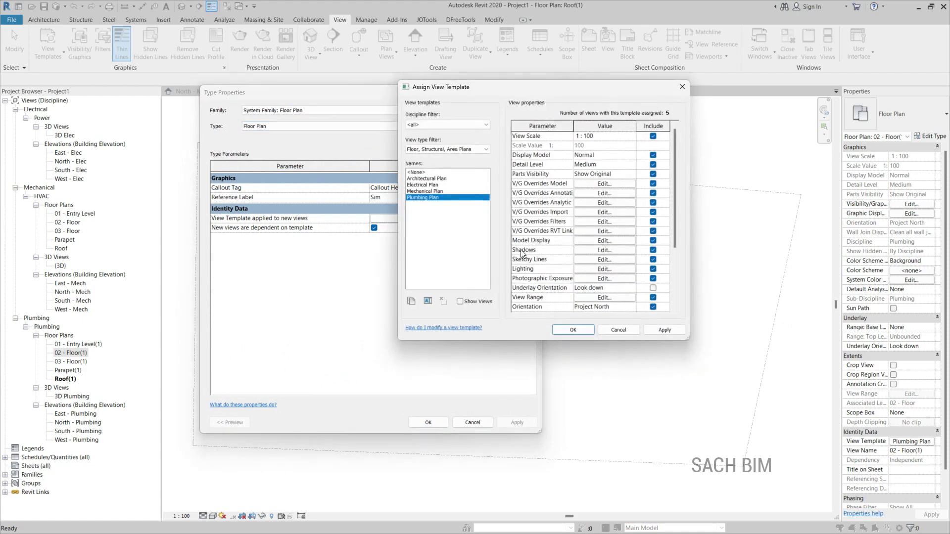
click(426, 185)
click(573, 329)
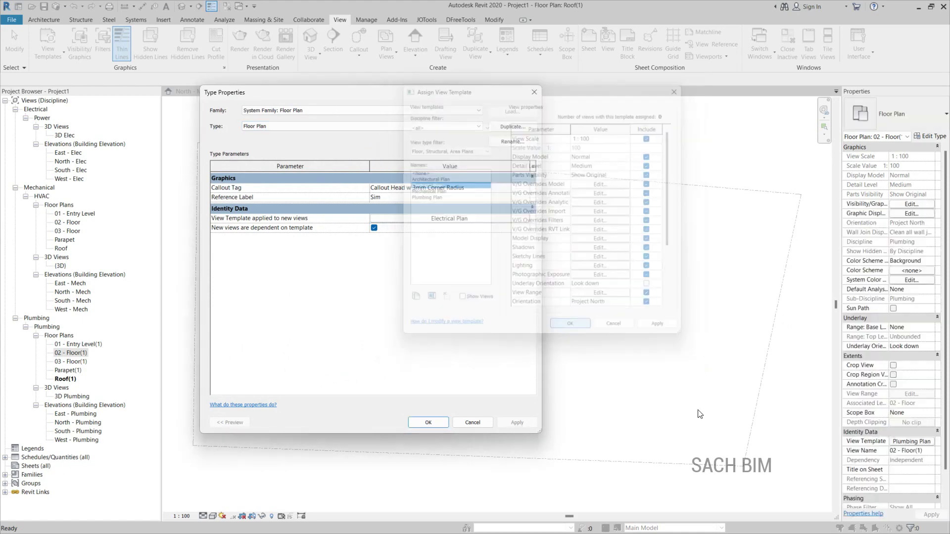
click(429, 423)
key(Return)
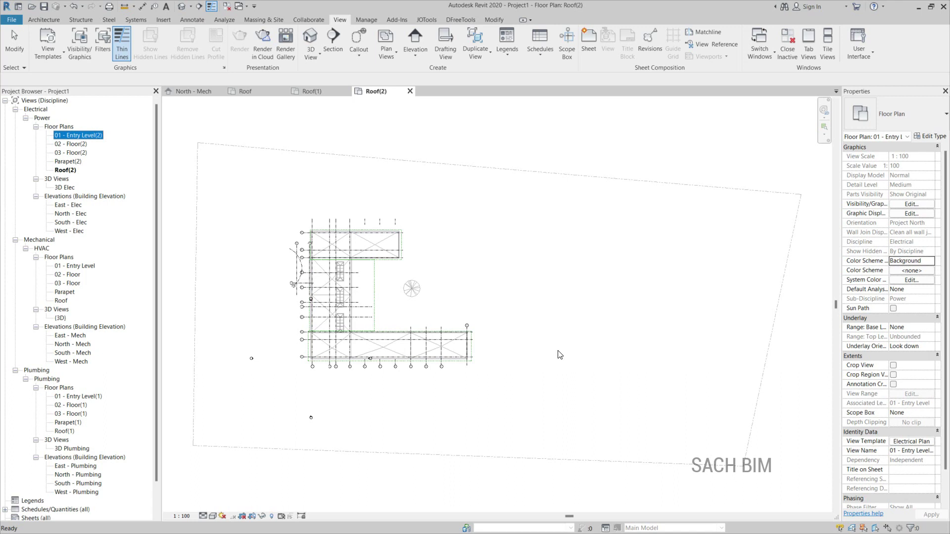
Step: Create reflected ceiling plans for 01 - Entry Level, 02 - Floor and 03 - Floor with the Electrical Ceiling view template
click(386, 49)
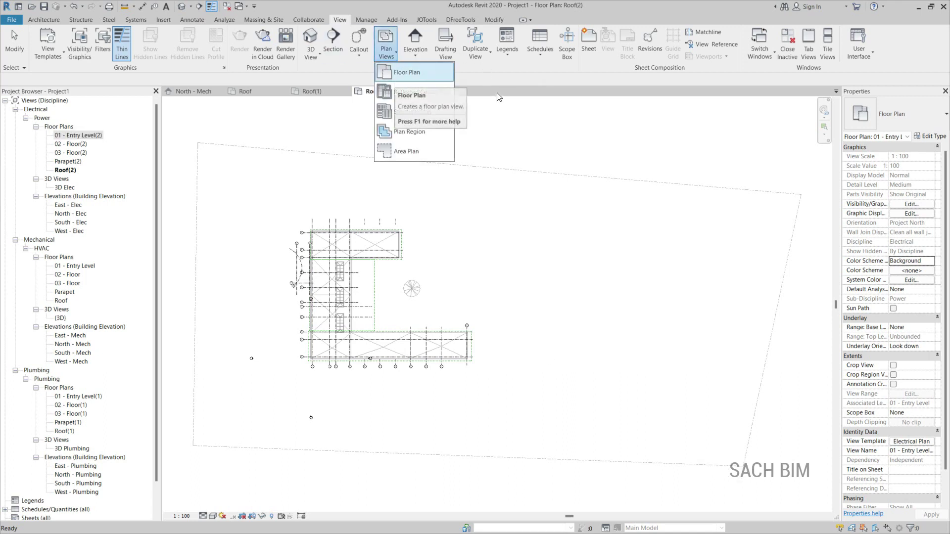
click(525, 126)
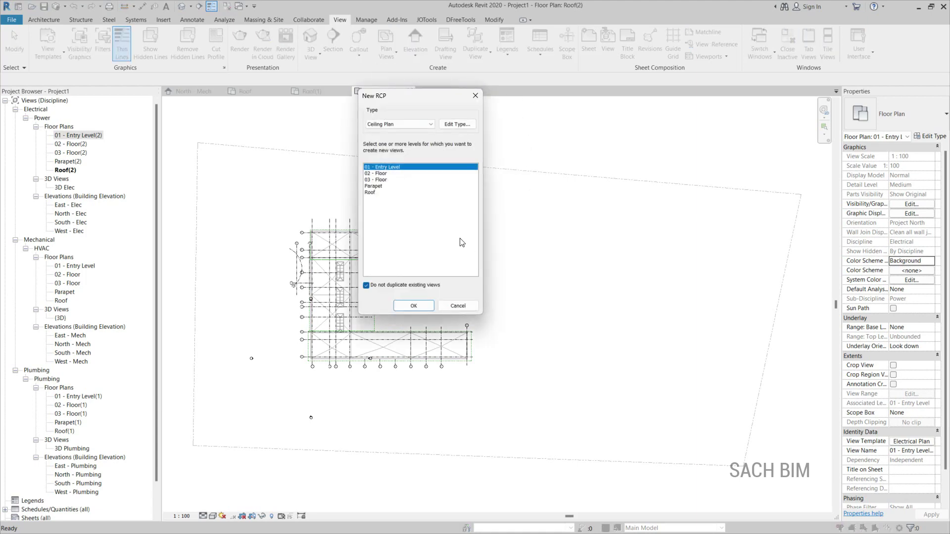
key(shift+Down)
key(shift+Down)
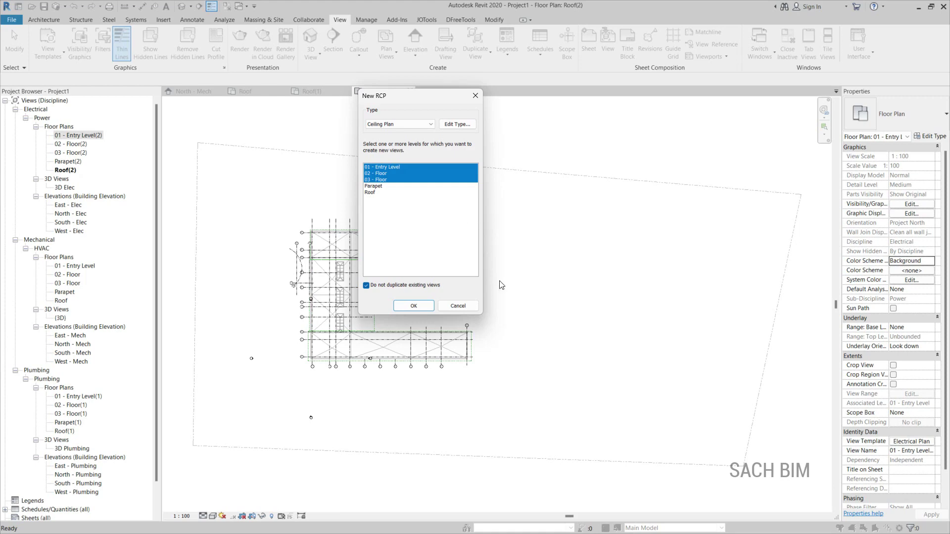
click(458, 124)
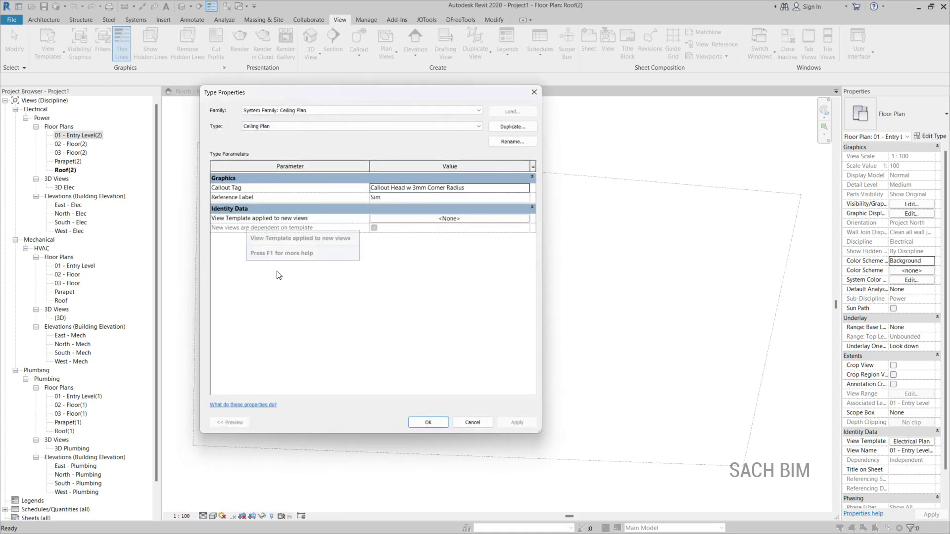
click(449, 218)
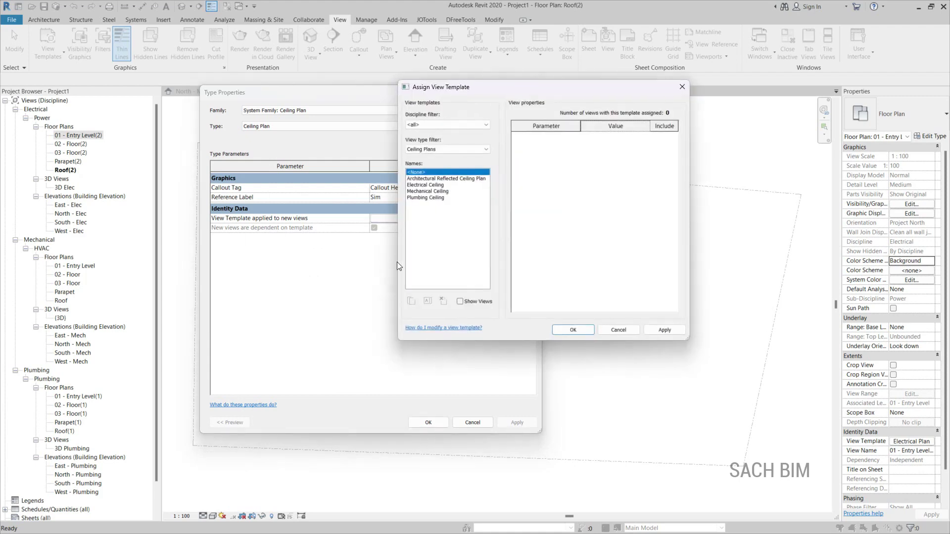
click(426, 185)
click(573, 330)
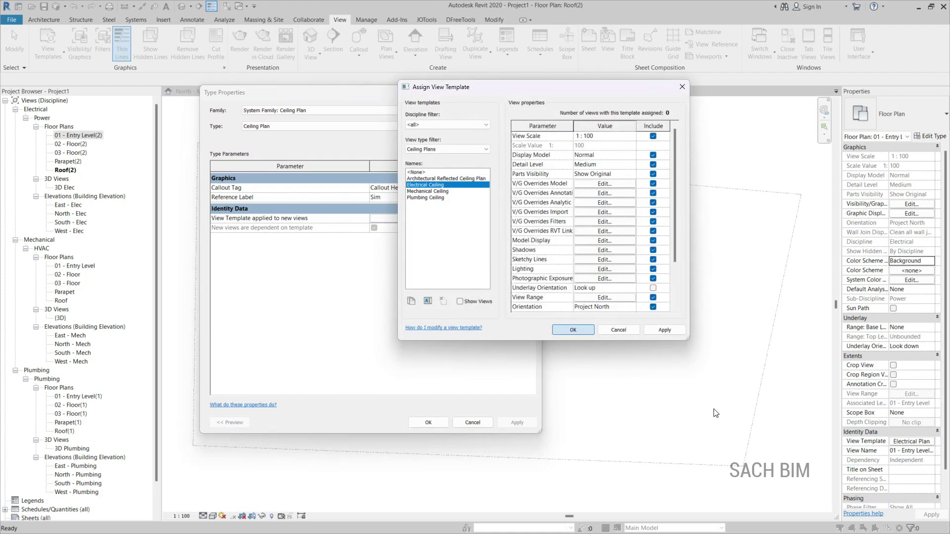
key(Return)
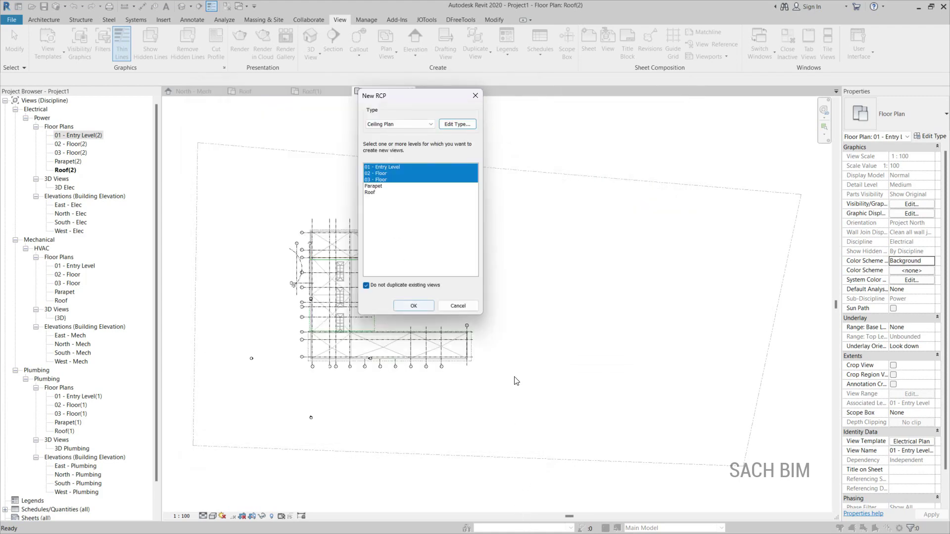
key(Return)
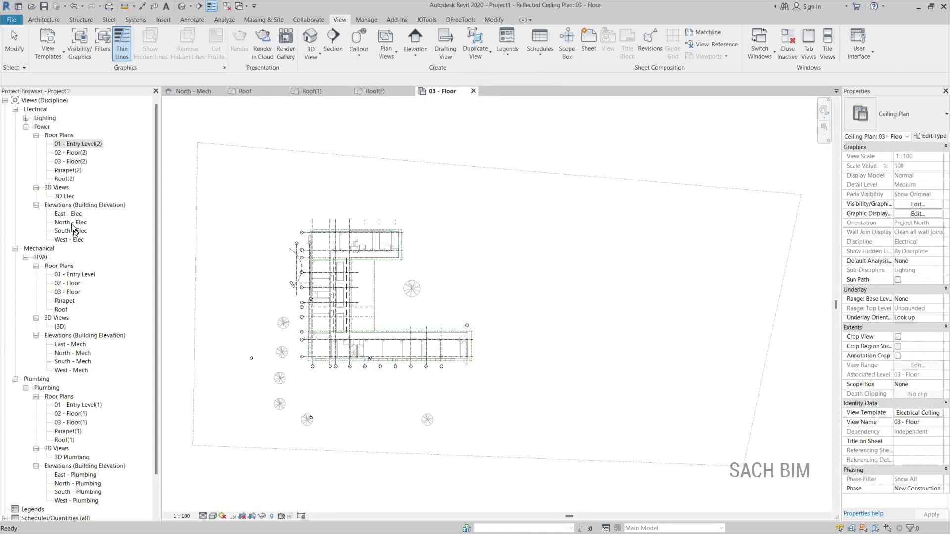
Step: Rename the Lighting ceiling plan of the entry level as 01 - Entry Level_LTG without renaming the corresponding level and views
click(25, 119)
click(37, 126)
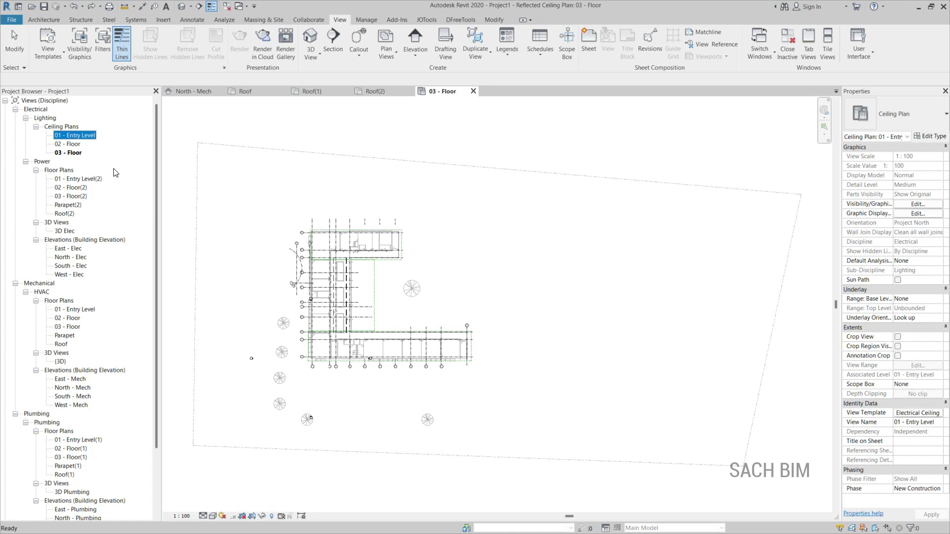
right_click(92, 135)
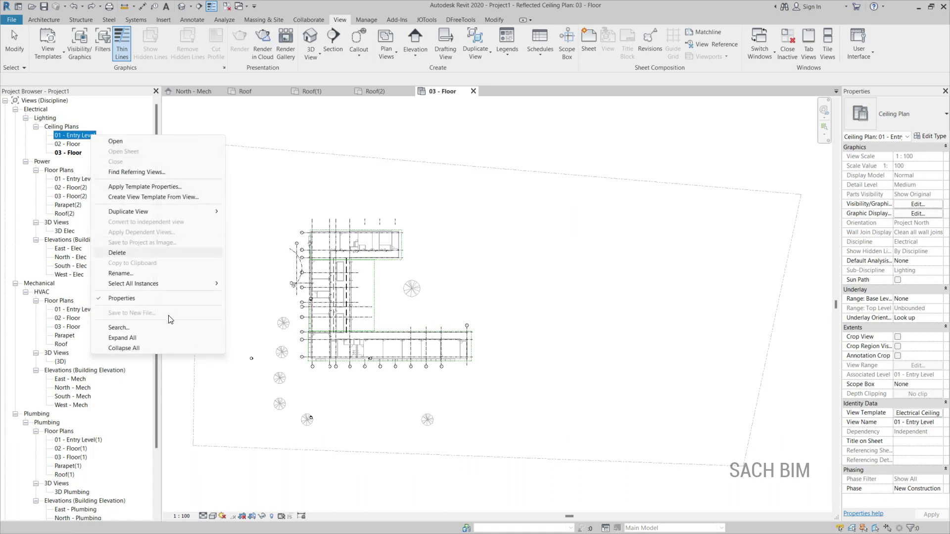
click(125, 274)
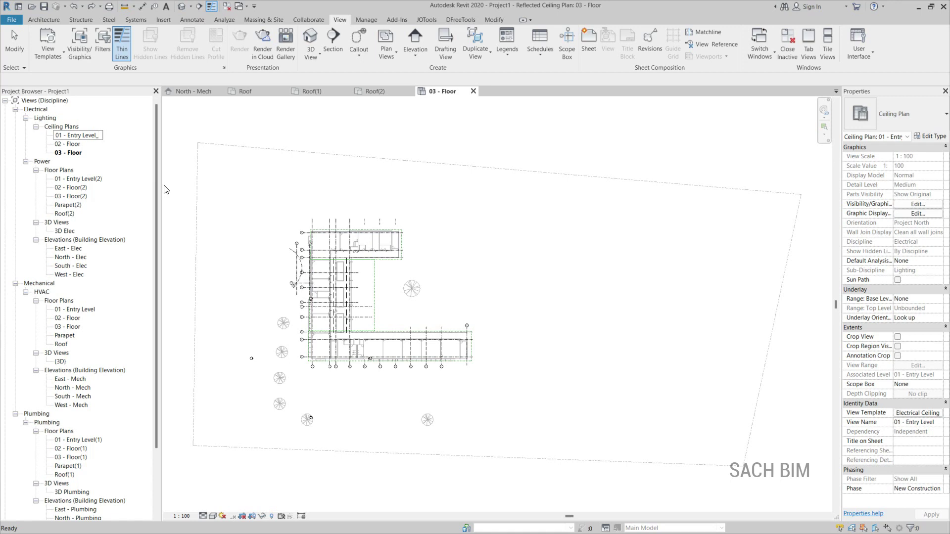
text(_LTG)
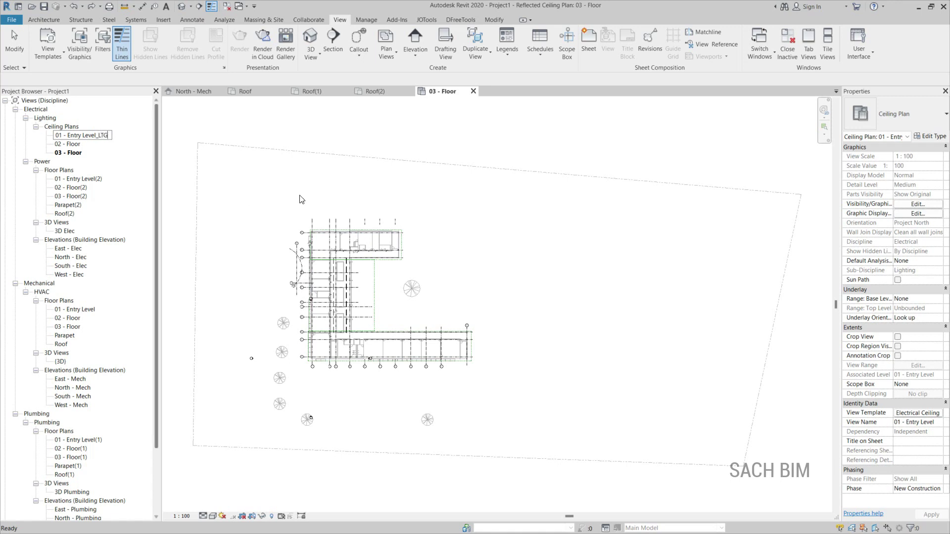
click(312, 205)
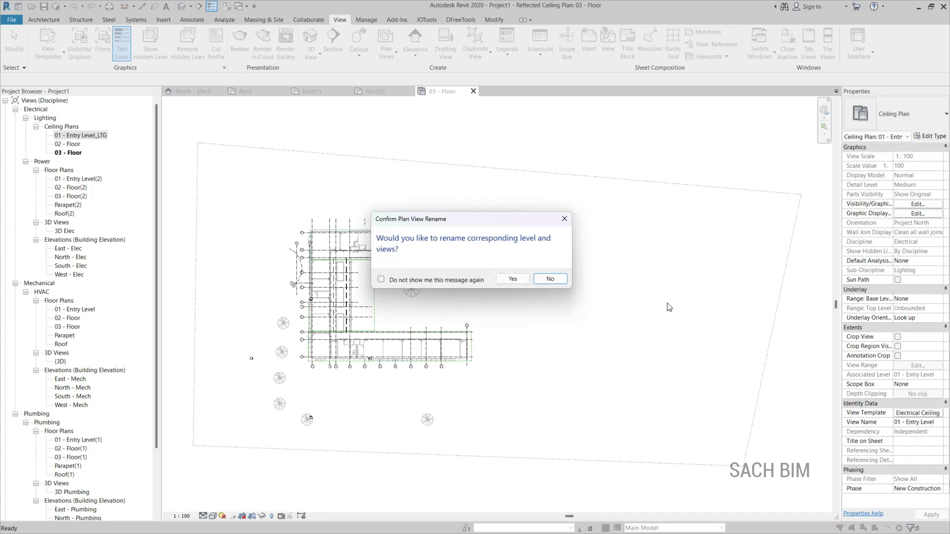
key(Return)
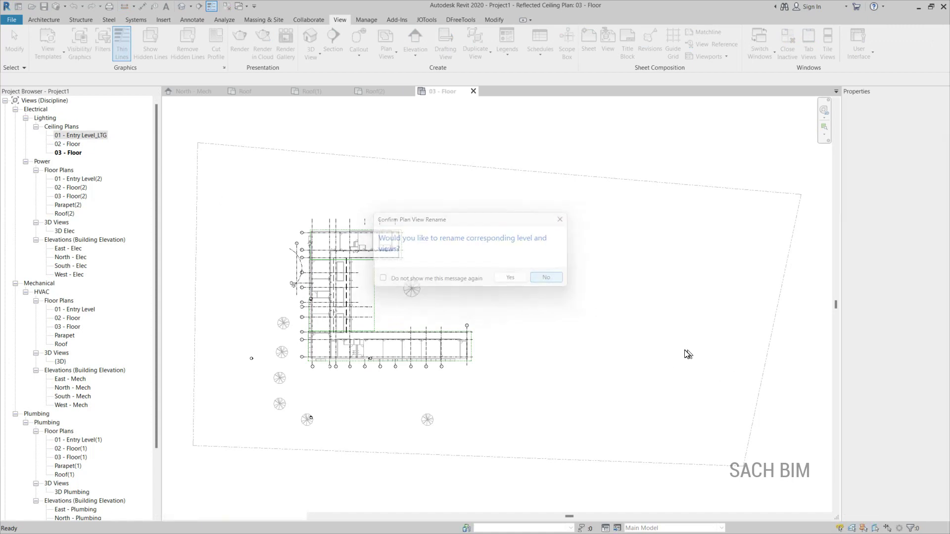
Step: Rename the other two Lighting ceiling plans as 02 - Floor_LTG and 03 - Floor_LTG, leaving the corresponding levels out of the renaming
key(Down)
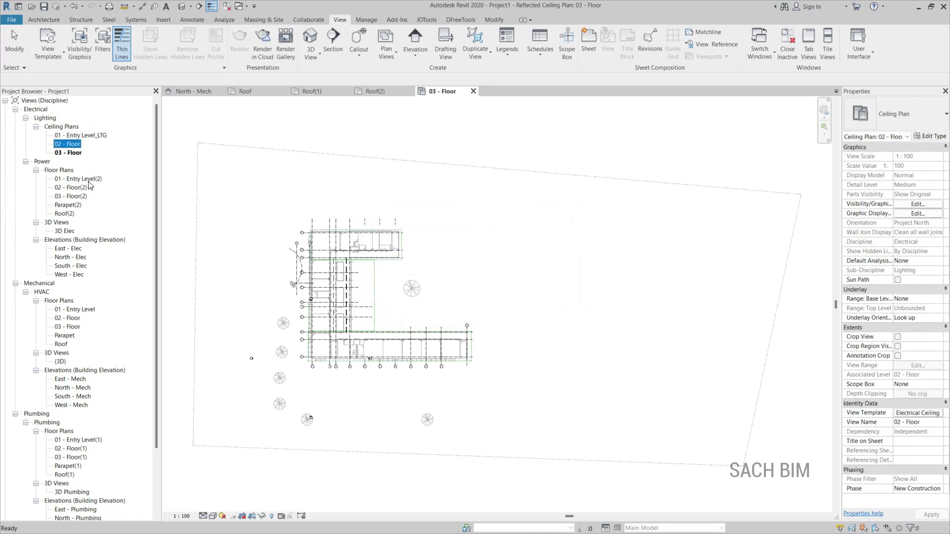
key(F2)
key(End)
text(_LTG)
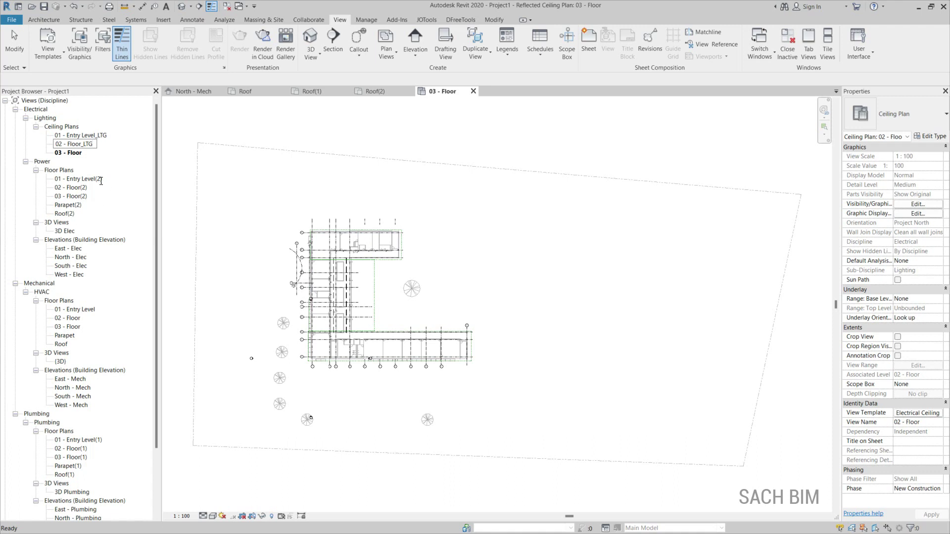
key(Return)
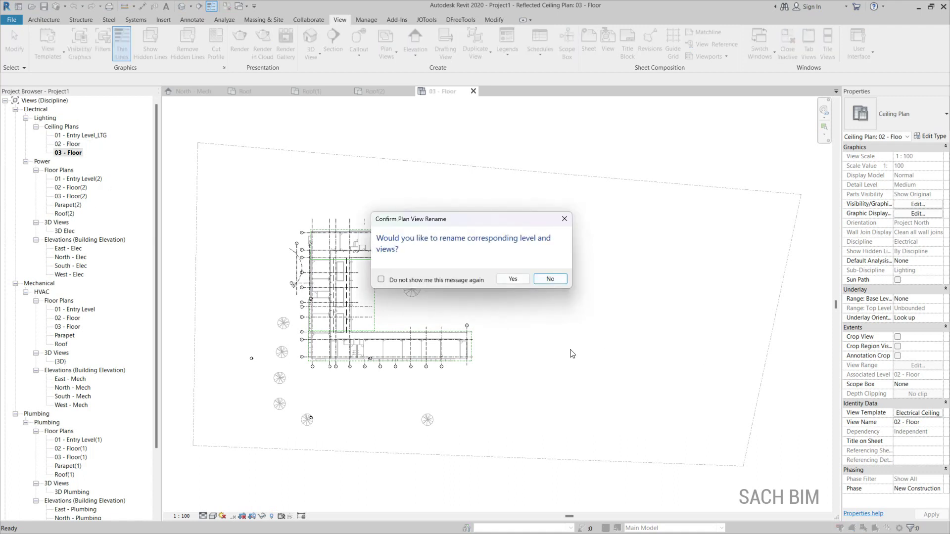
key(Return)
key(F2)
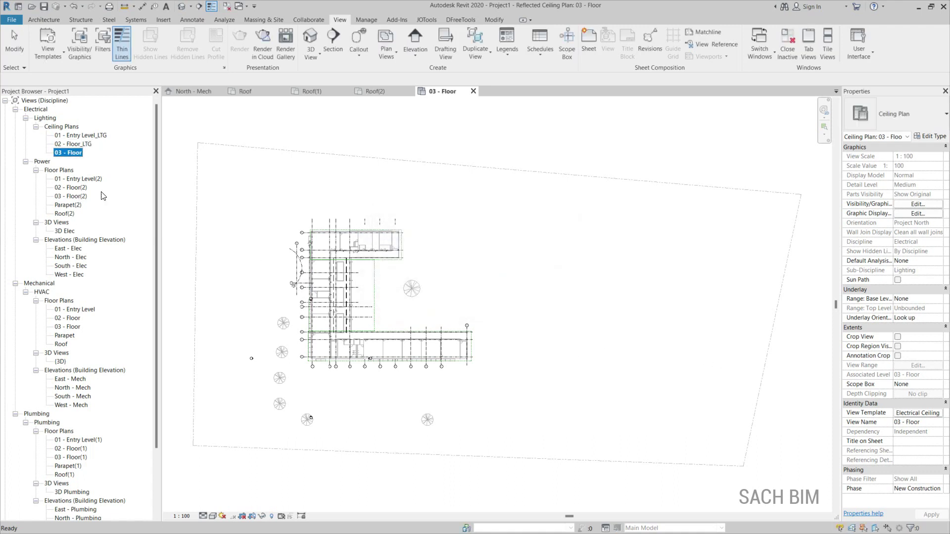
key(F2)
key(Right)
text(_LTG)
key(Return)
Step: Rename the entry-level HVAC floor plan as 01 - Entry Level_HVAC
scroll(88, 306, down, 3)
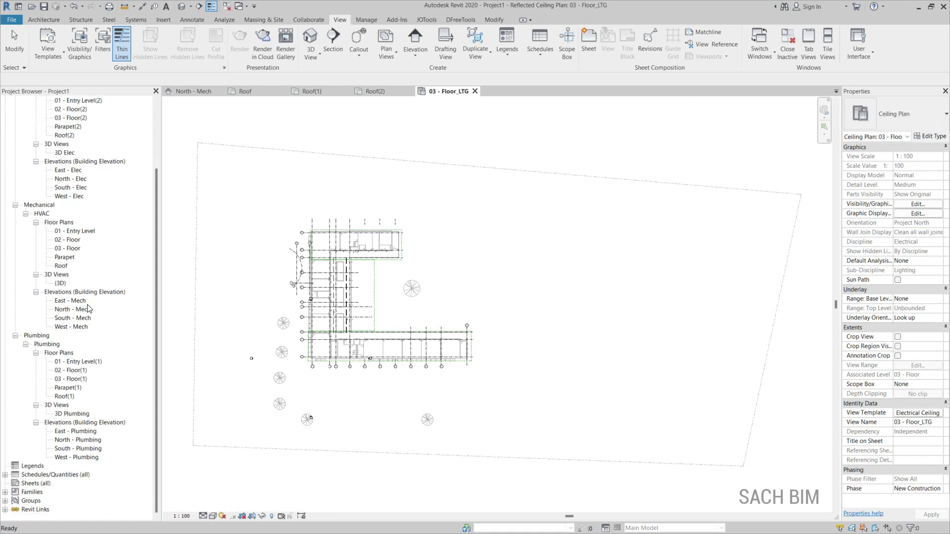
click(71, 232)
key(F2)
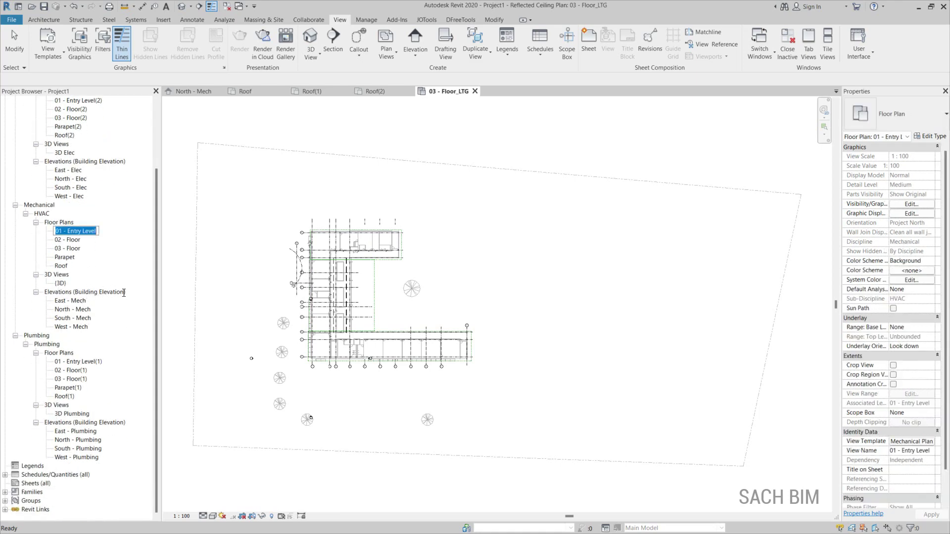
key(End)
text(_HVA)
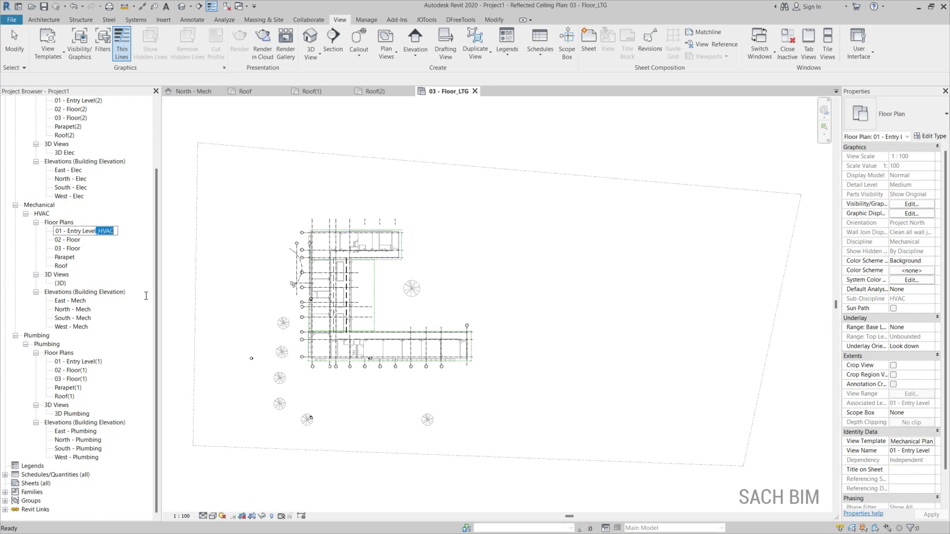
key(Return)
Step: Rename the second and third floor HVAC plans as 02 - Floor_HVAC and 03 - Floor_HVAC
key(Down)
key(F2)
key(End)
text(_HVAC)
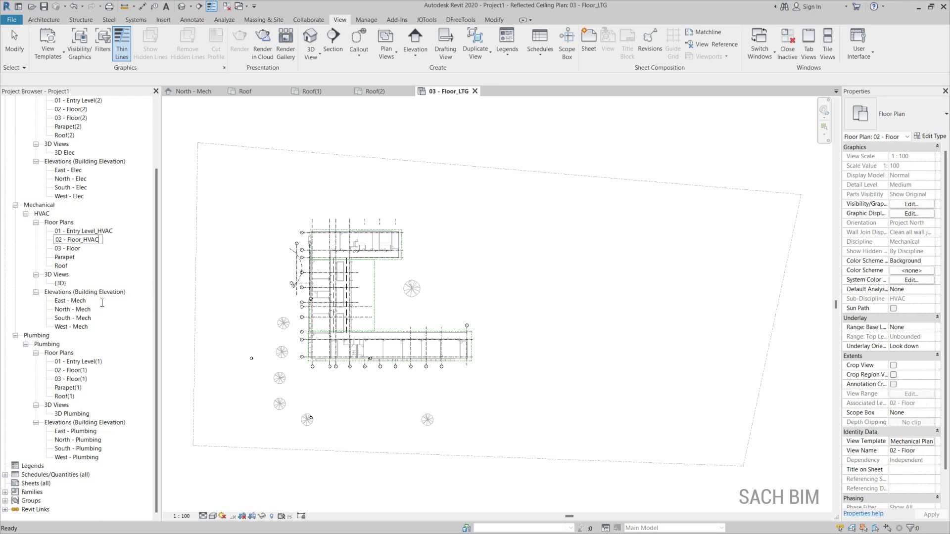
key(Return)
key(Down)
key(F2)
key(End)
text(_HVAC)
key(Return)
Step: Rename the remaining HVAC floor plans as Parapet_HVAC and Roof_HVAC
key(Down)
key(F2)
key(End)
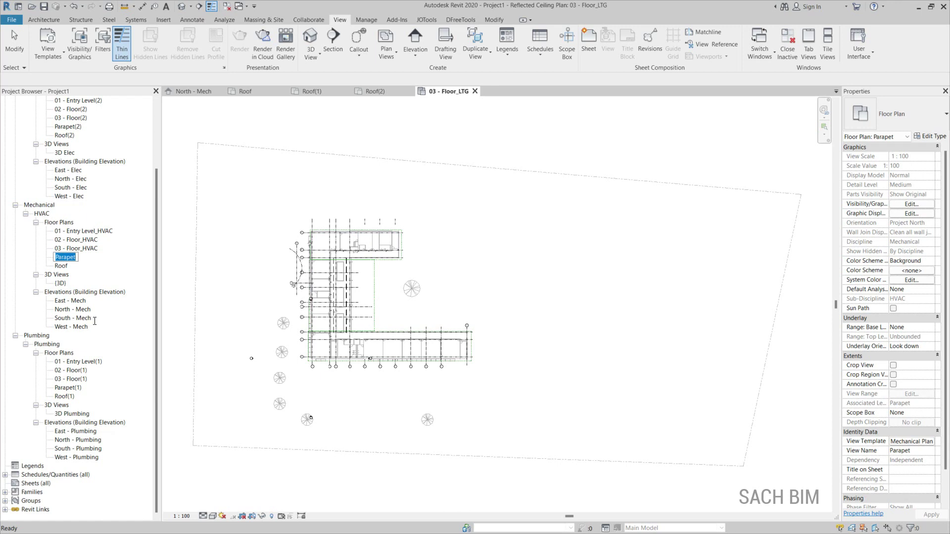
text(_HVAC)
key(Return)
key(Down)
key(F2)
key(End)
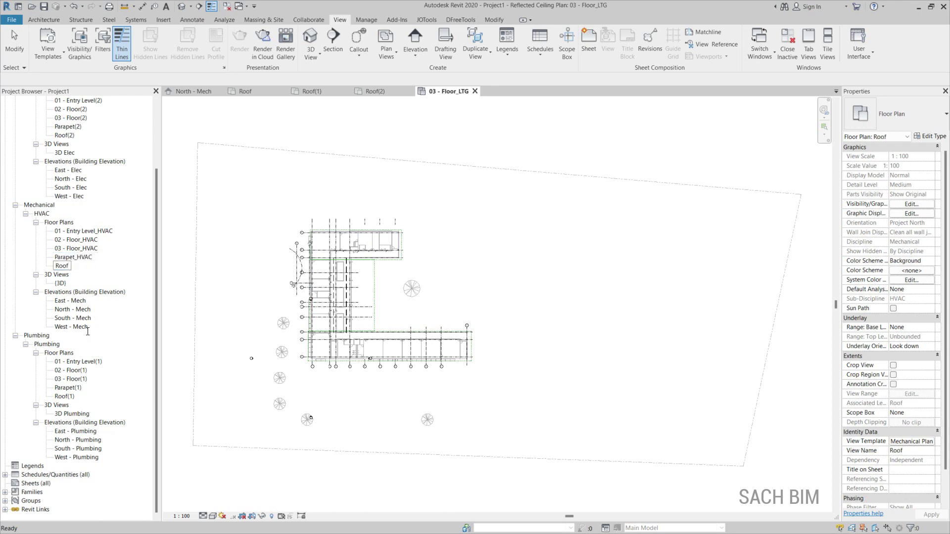
text(_HVAC)
key(Return)
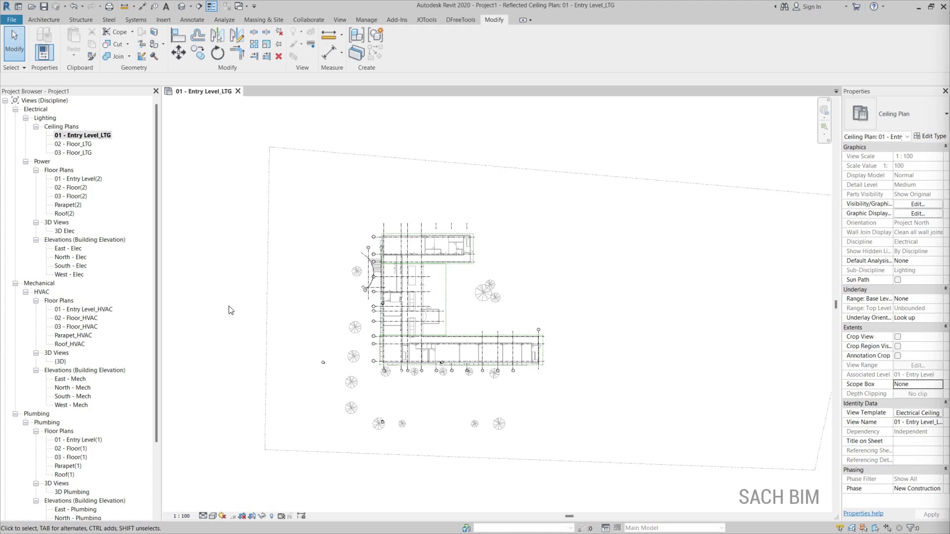
Step: Open the linked Arch Link Model.rvt for editing, unloading it from the current project
scroll(99, 346, down, 3)
click(57, 510)
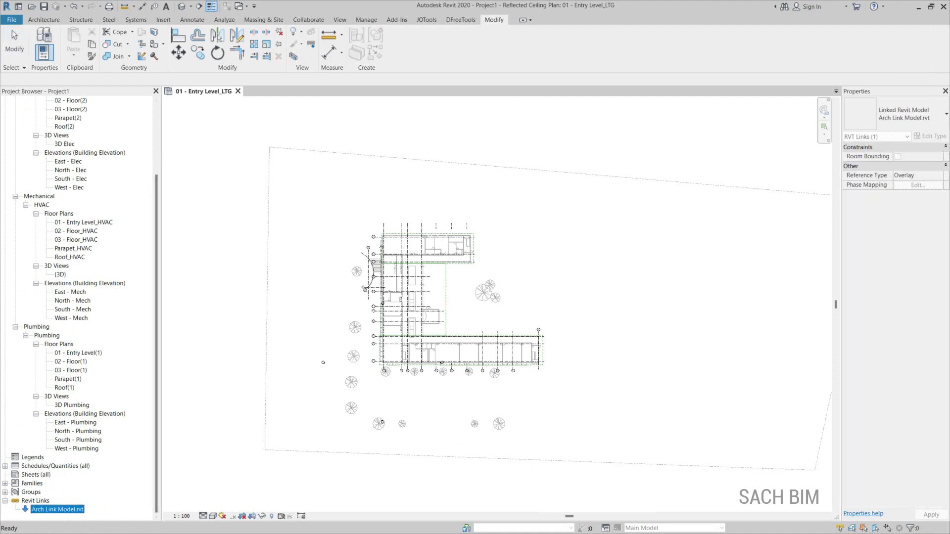
right_click(46, 510)
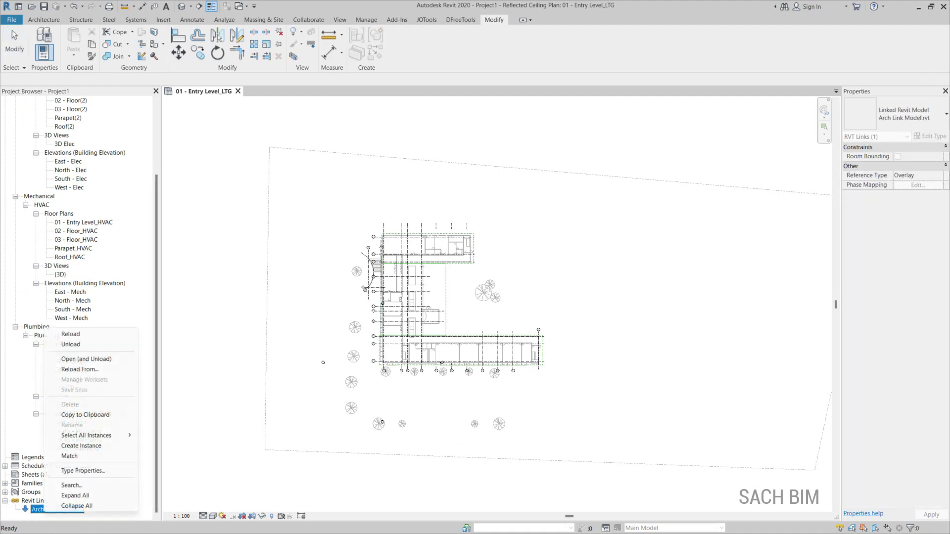
click(87, 359)
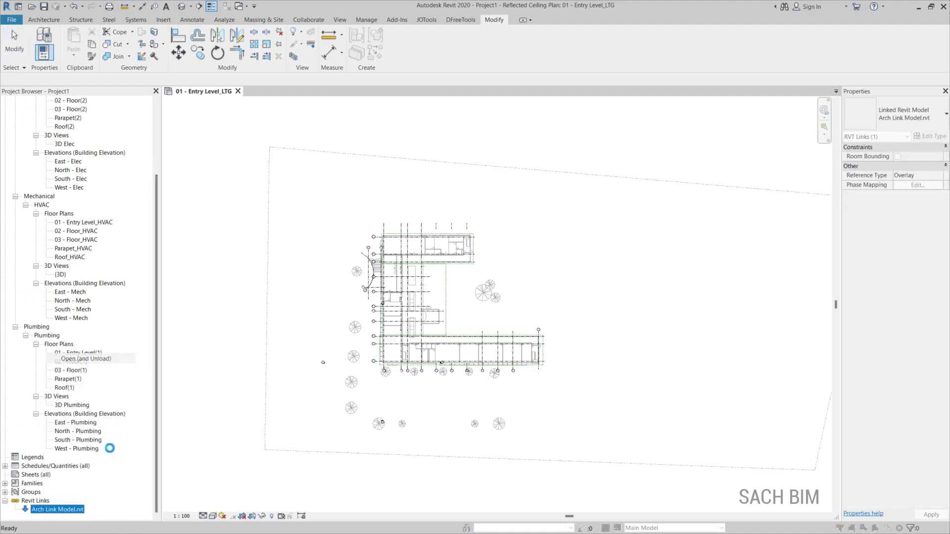
key(Return)
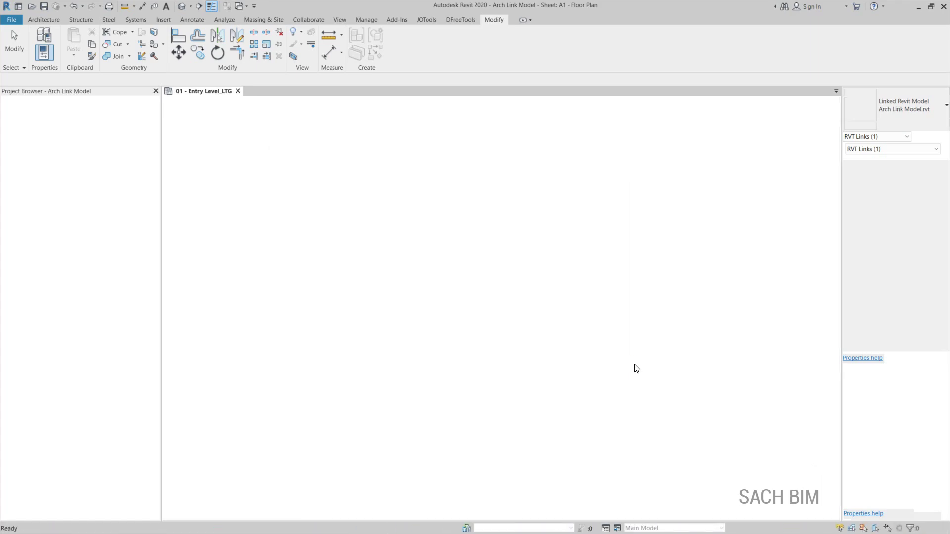
Step: Activate the floor plan viewport on sheet A1 and try to select all instances of the scope box
double_click(539, 242)
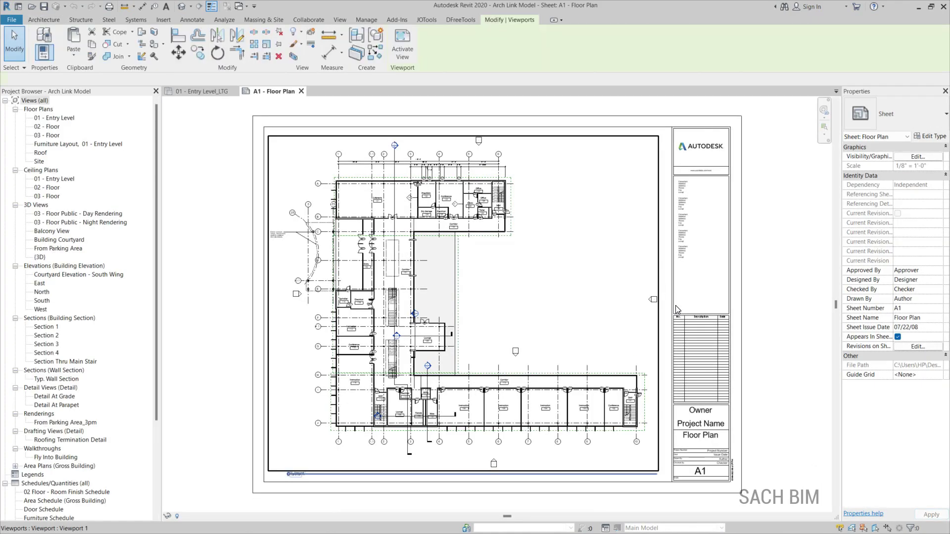
click(441, 234)
click(441, 224)
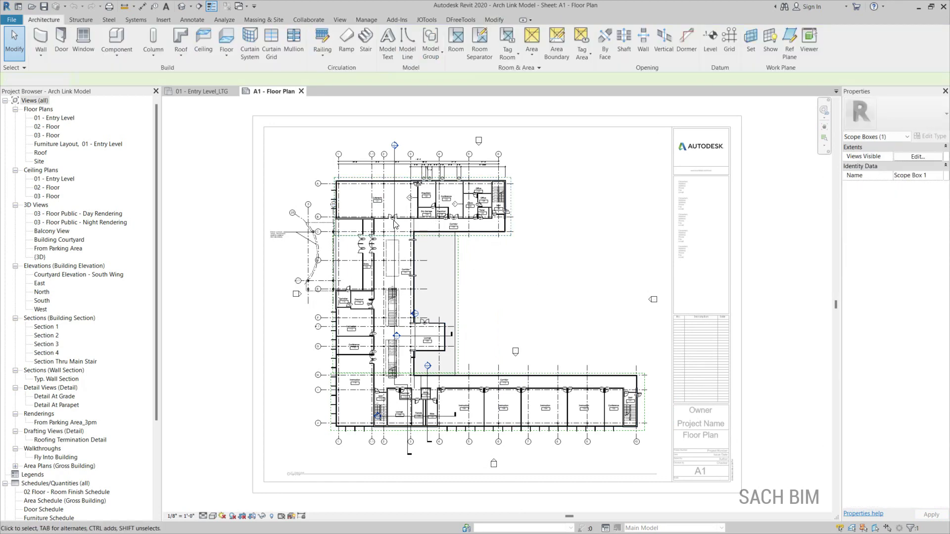
right_click(481, 179)
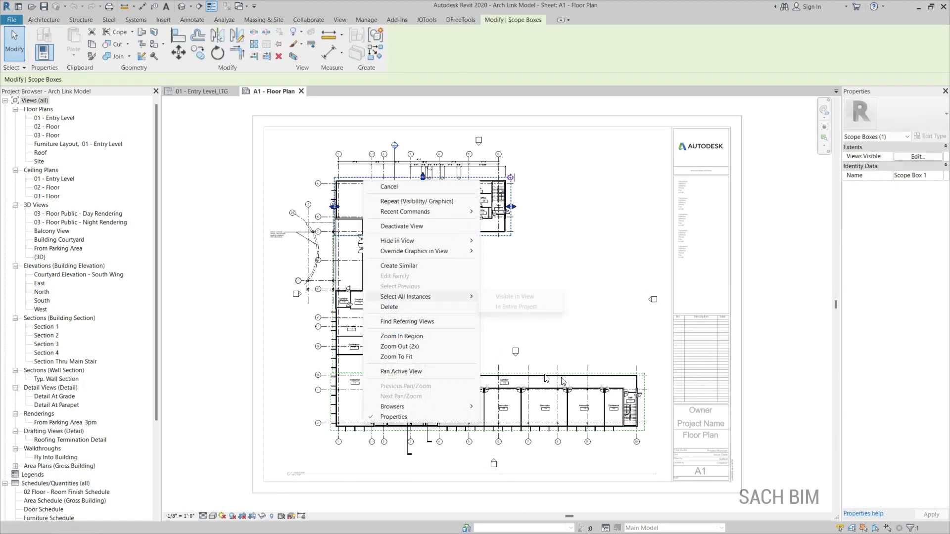
click(350, 207)
Step: Select everything in the activated floor plan and filter the selection down to Scope Boxes only
drag(283, 147, 654, 449)
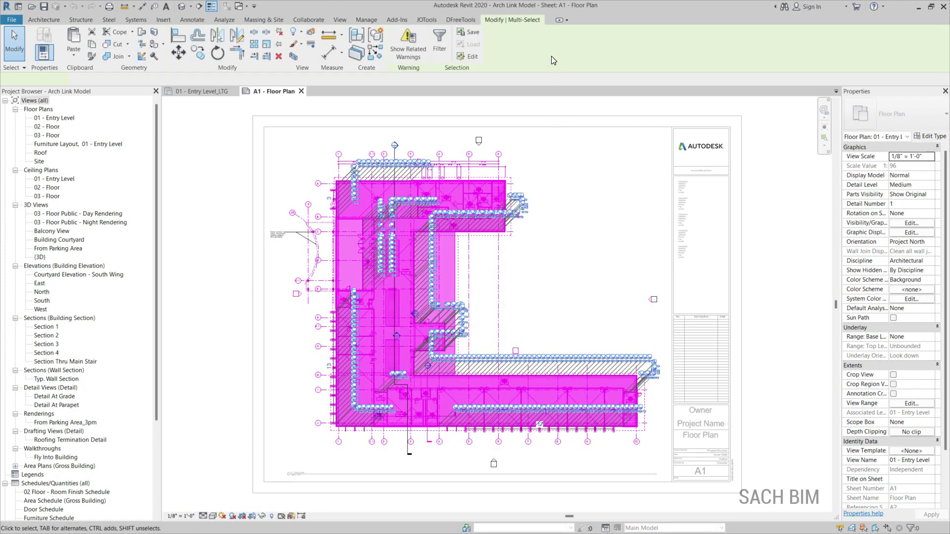
click(440, 49)
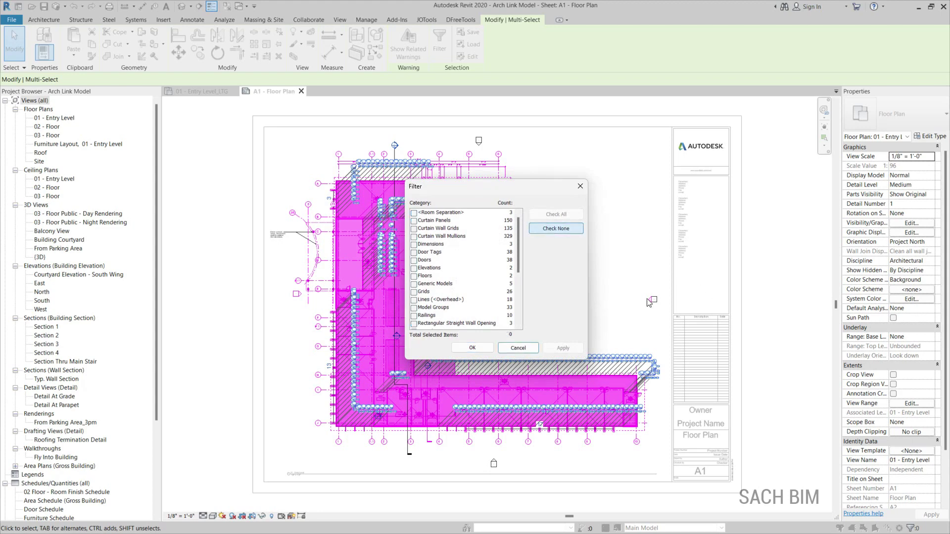
scroll(556, 341, down, 5)
click(413, 252)
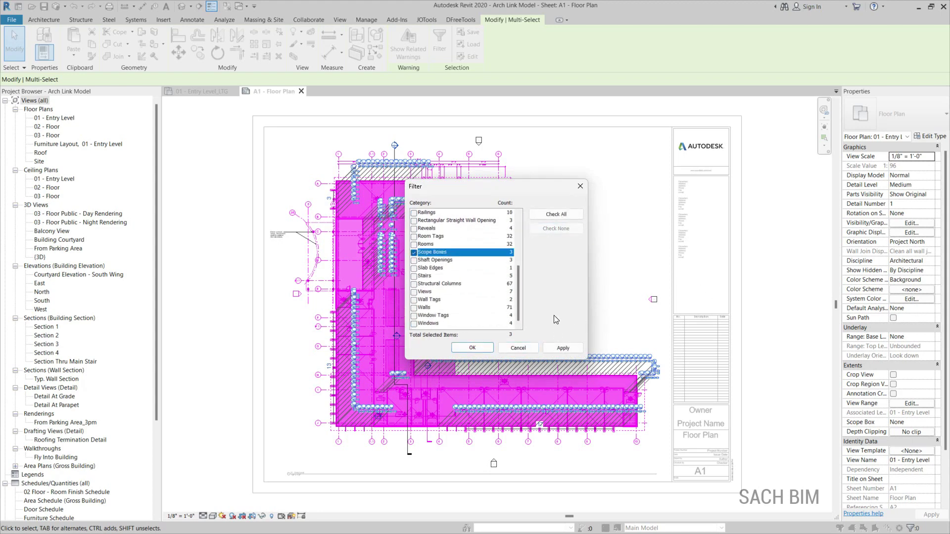
click(473, 348)
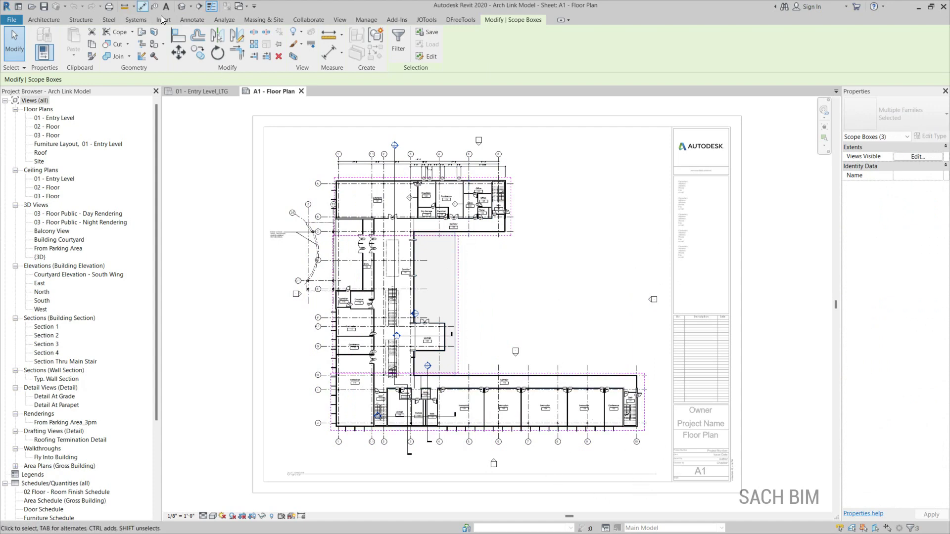
Step: Copy the selected scope boxes to the clipboard, switch back to the 01 - Entry Level_LTG view and save the project
click(92, 44)
click(203, 91)
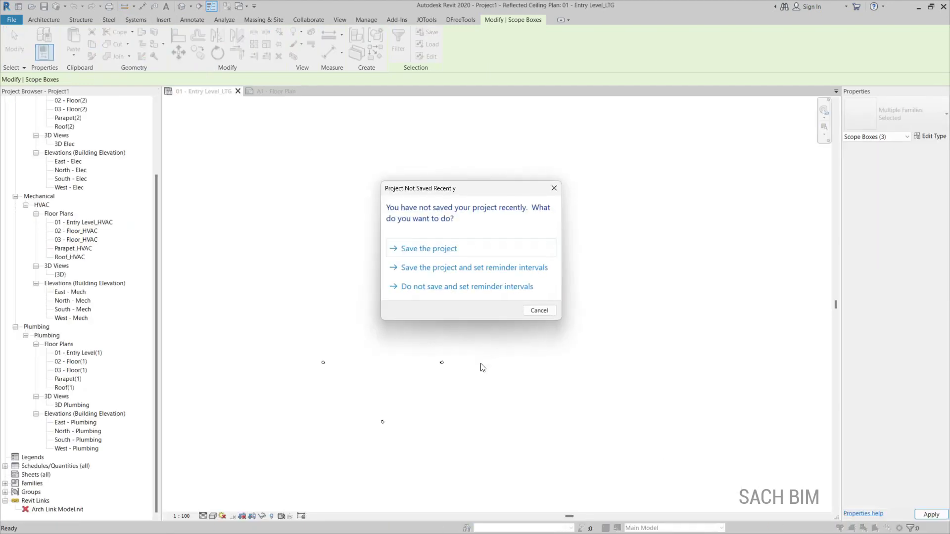
click(488, 246)
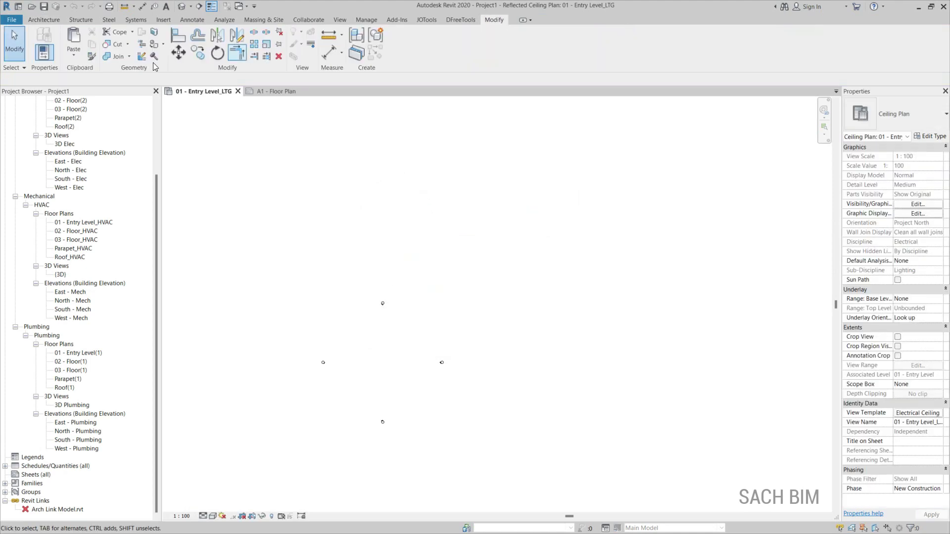
Step: Paste the copied scope boxes into the 01 - Entry Level_LTG ceiling plan, aligned to the current view
click(74, 51)
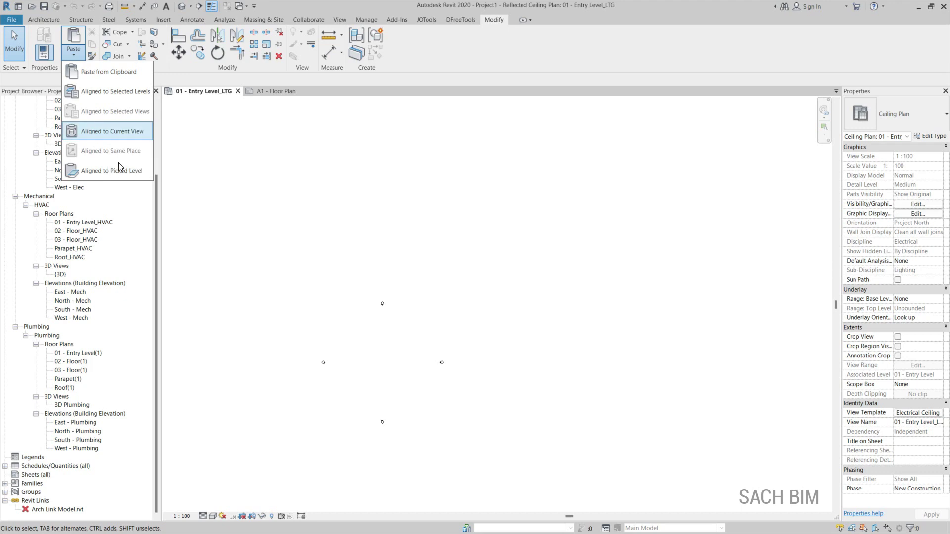
click(94, 131)
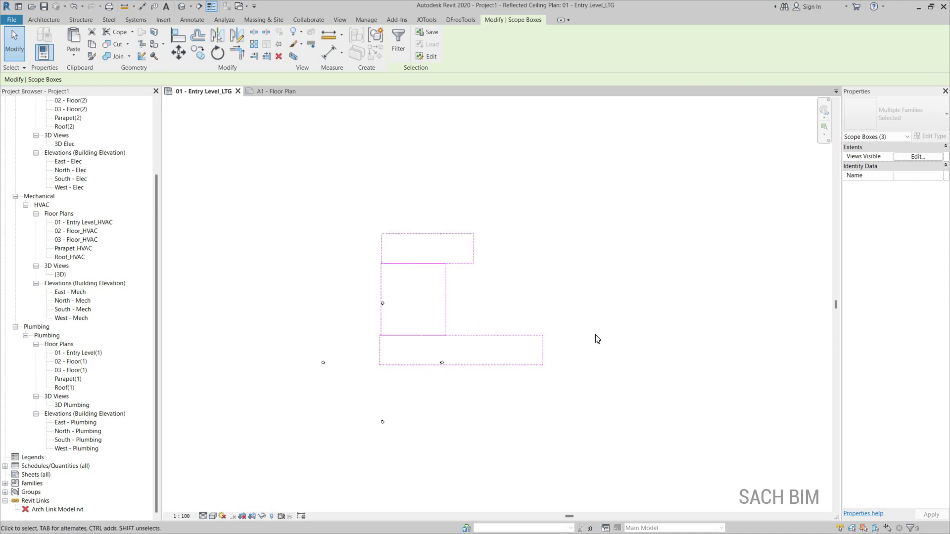
click(665, 354)
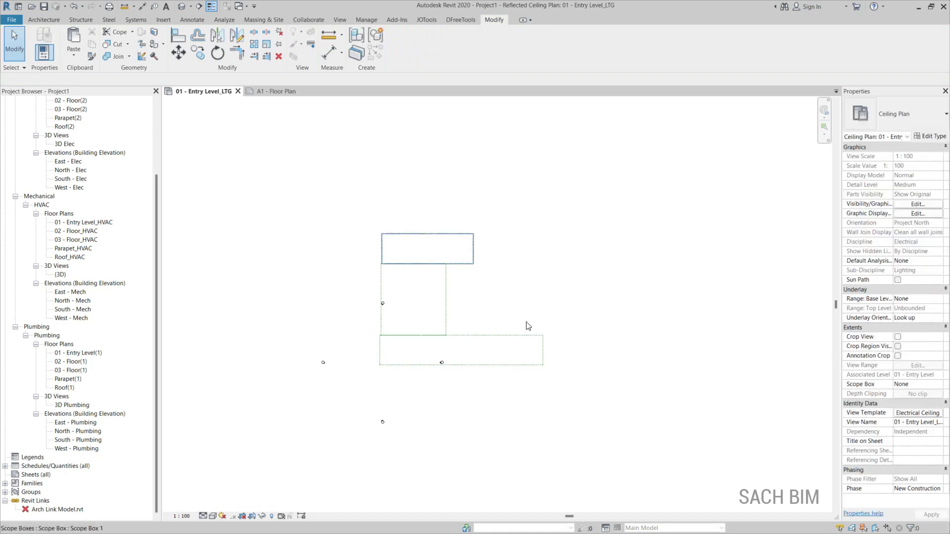
click(367, 20)
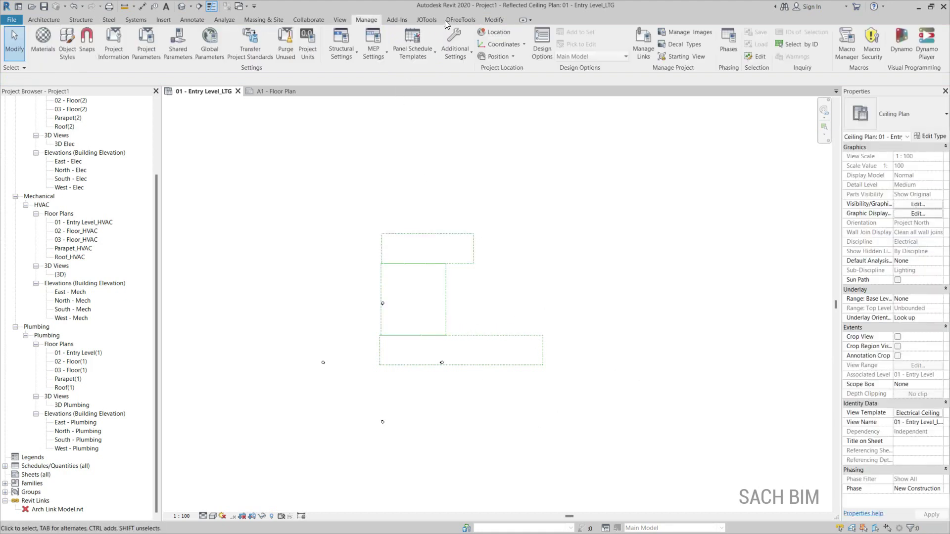
click(643, 45)
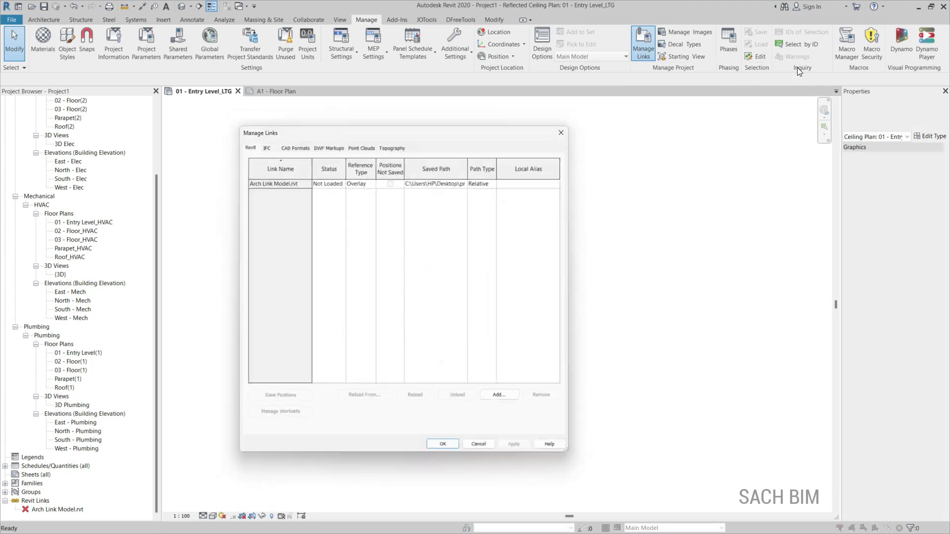
click(351, 224)
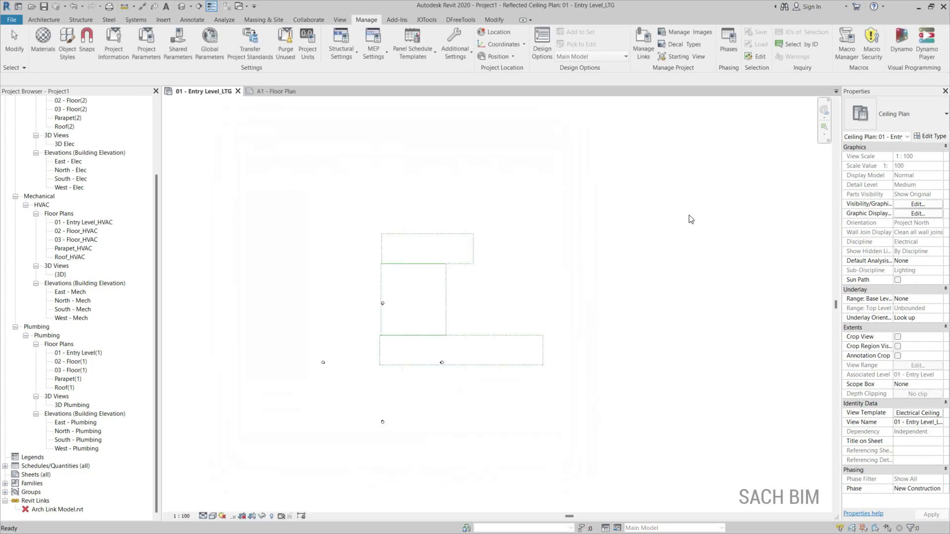
Step: Close the architectural model's A1 - Floor Plan sheet and reload the Arch Link Model.rvt link in Project1
key(ctrl+Tab)
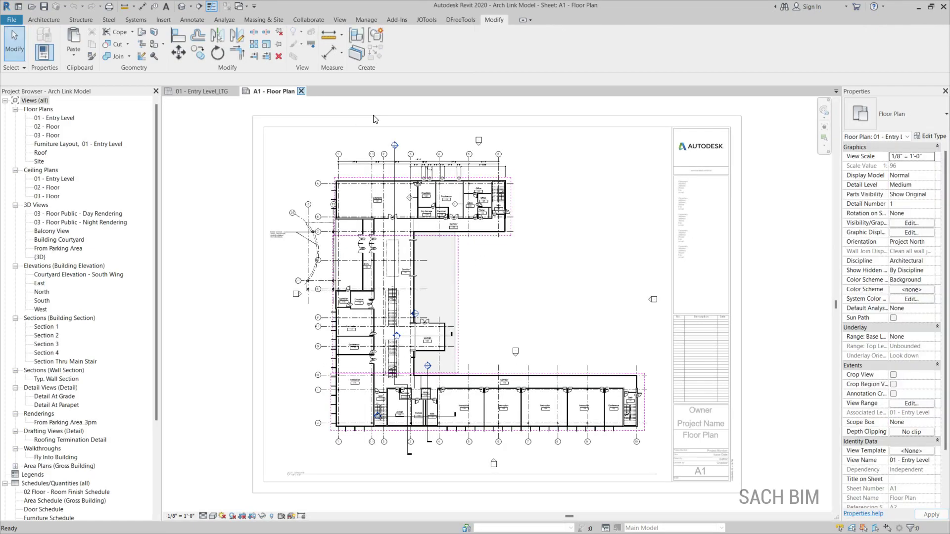
click(302, 91)
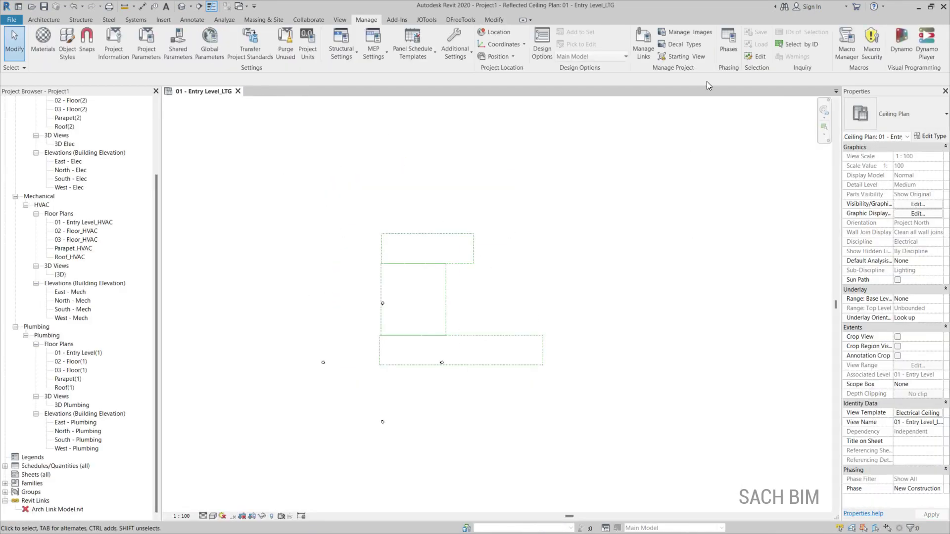
click(643, 47)
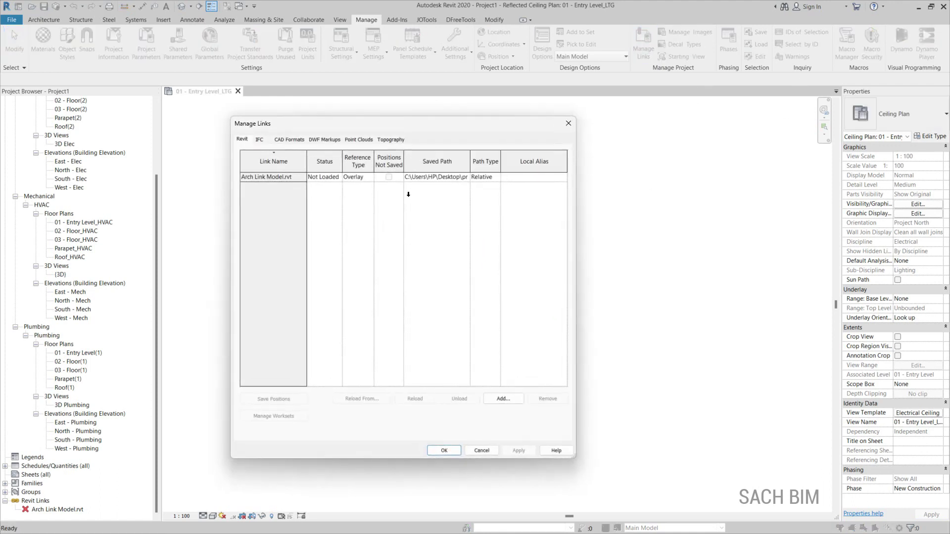
click(354, 177)
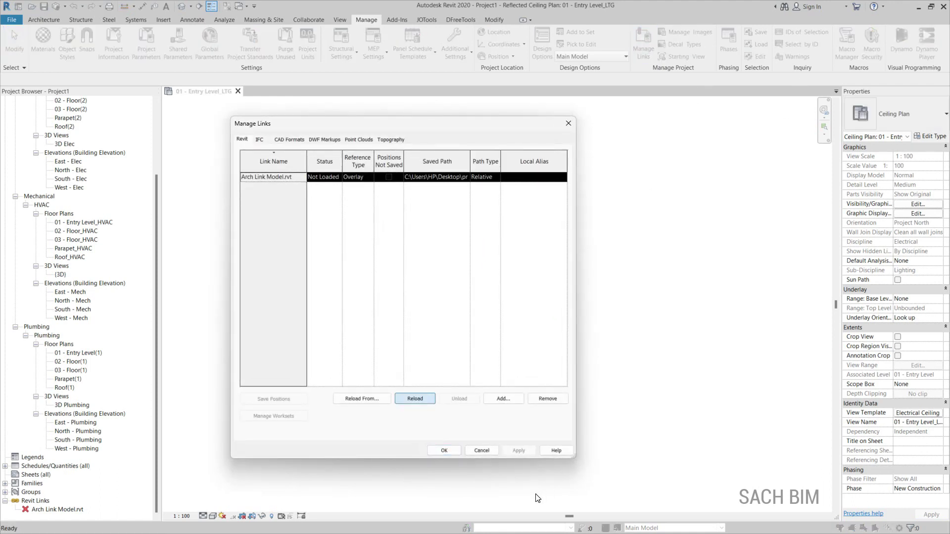
click(419, 399)
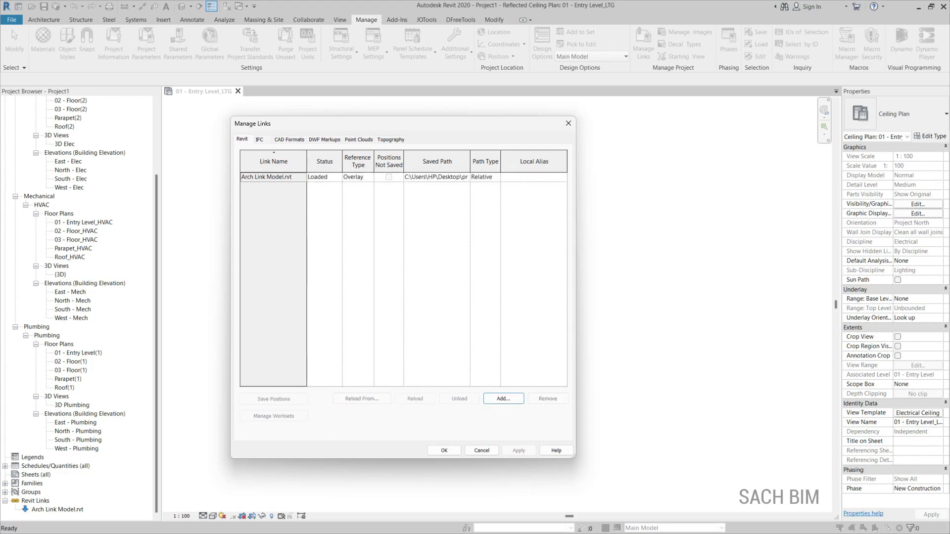
click(445, 450)
key(Return)
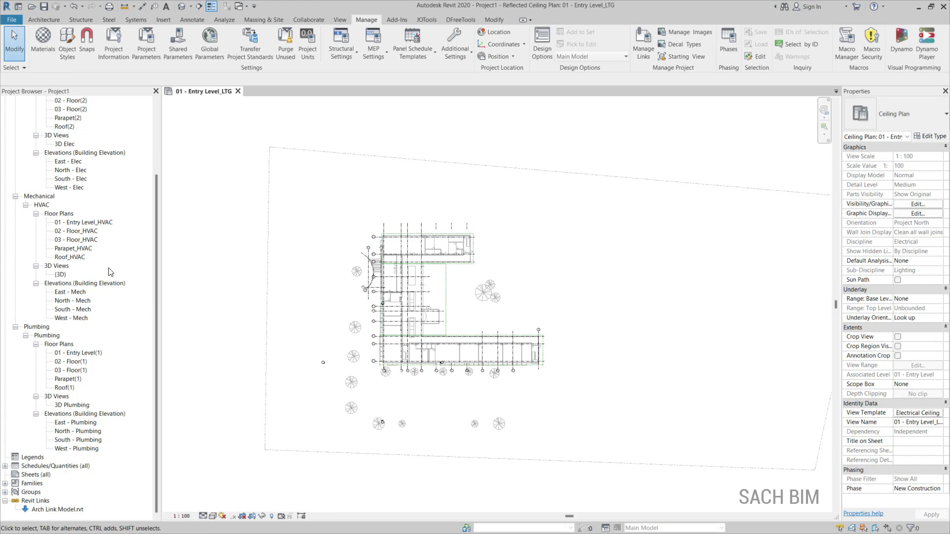
Step: Check the pasted scope boxes against the linked building by selecting the middle and lower ones in the ceiling plan
scroll(110, 272, up, 2)
scroll(600, 350, up, 3)
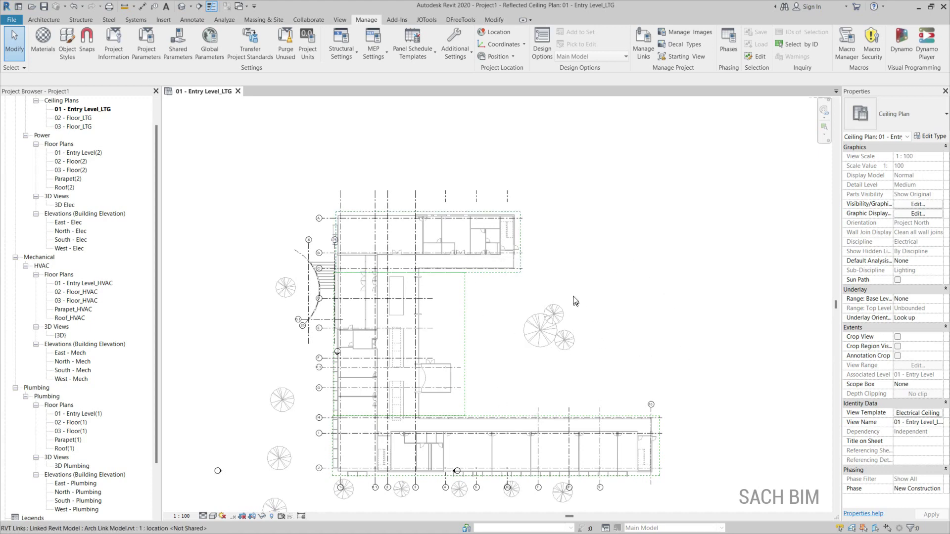
click(561, 309)
click(559, 387)
click(465, 387)
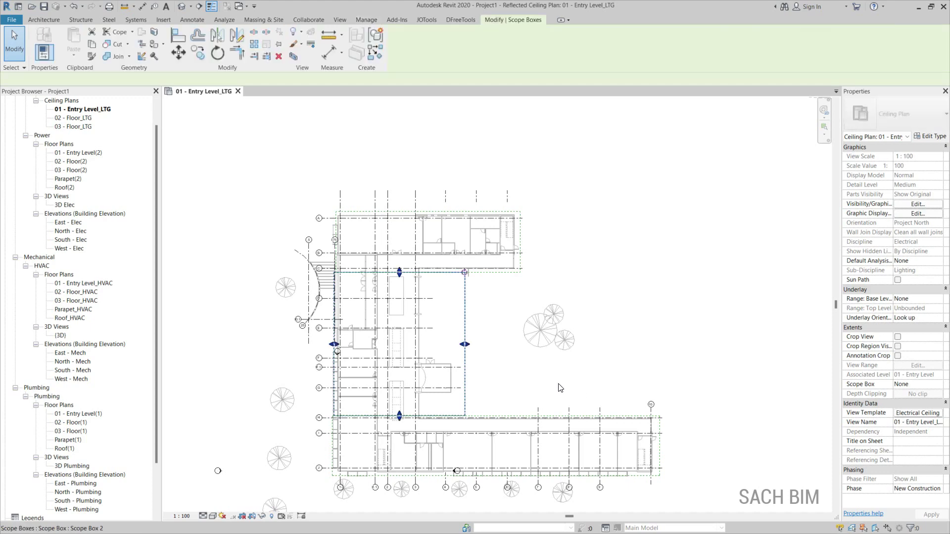
click(561, 388)
click(614, 476)
scroll(537, 321, down, 1)
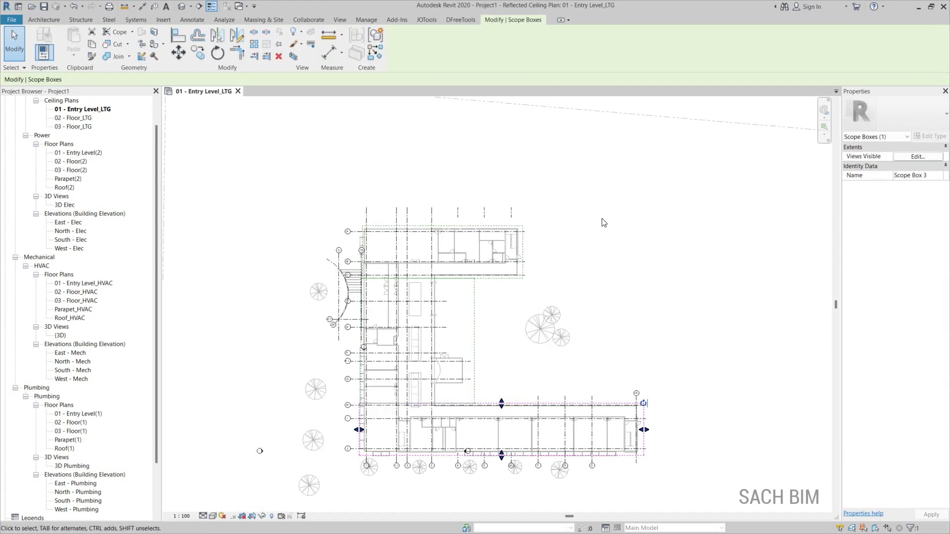
click(604, 223)
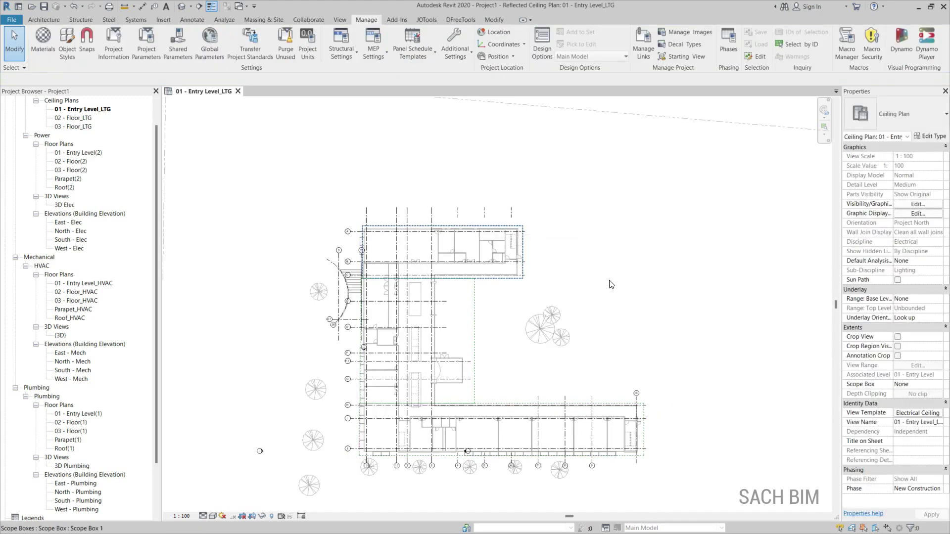
Step: Duplicate the 01 - Entry Level_LTG ceiling plan as a dependent view three times
click(82, 109)
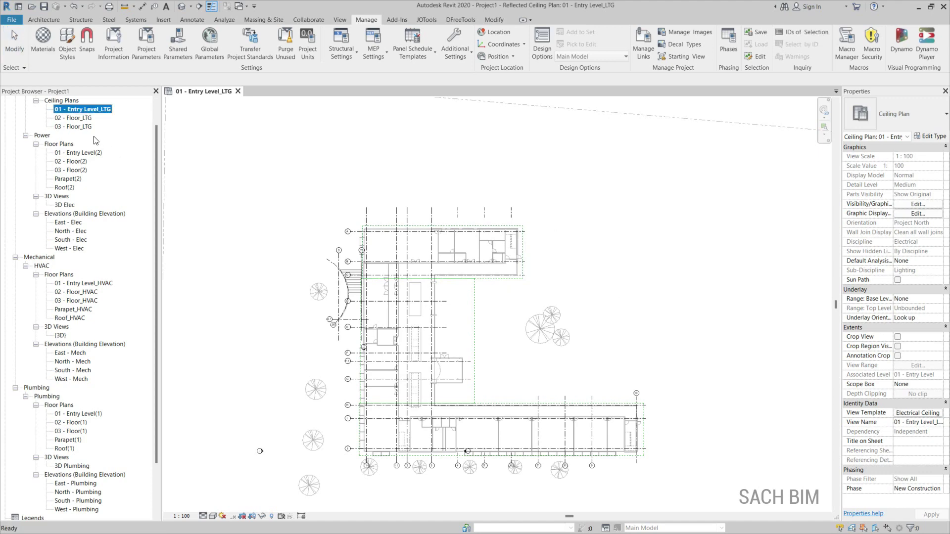
right_click(77, 109)
mouse_move(148, 186)
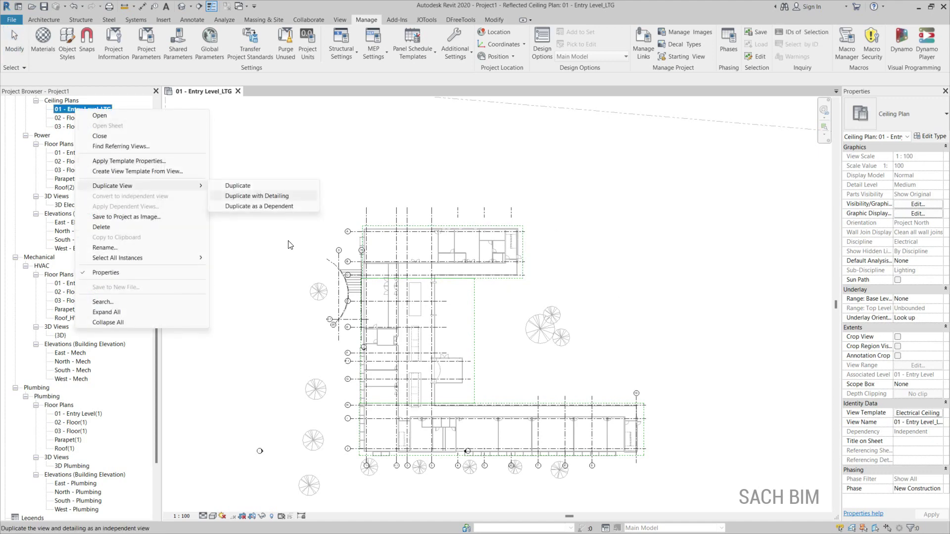
click(291, 255)
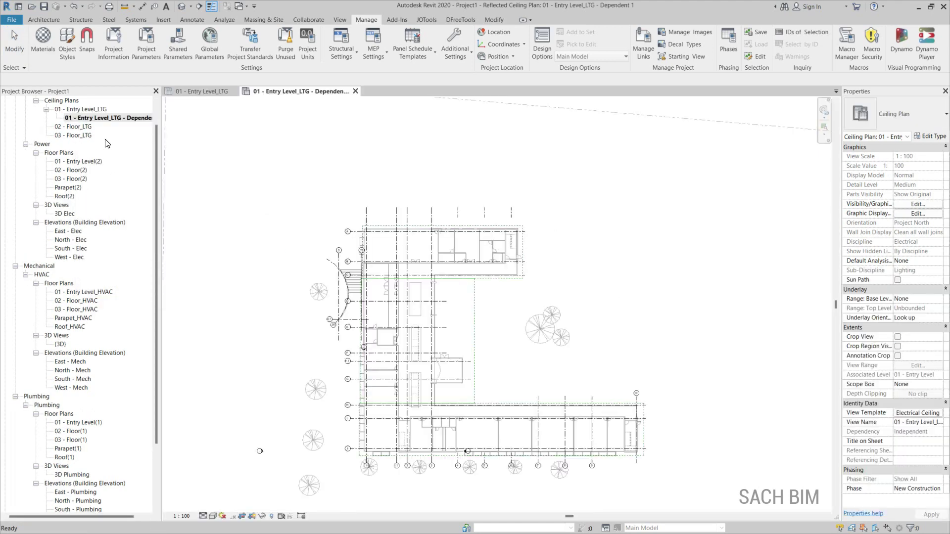
right_click(88, 110)
mouse_move(149, 186)
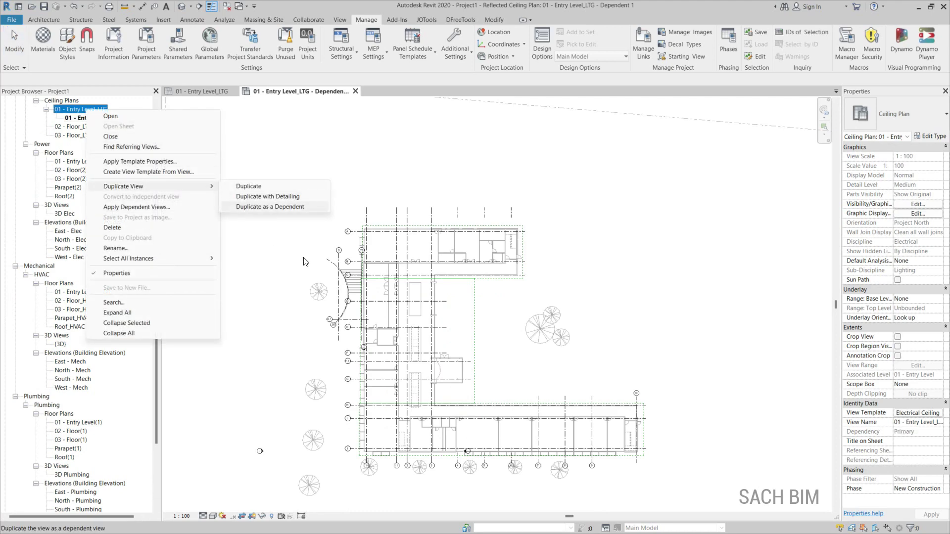
click(270, 207)
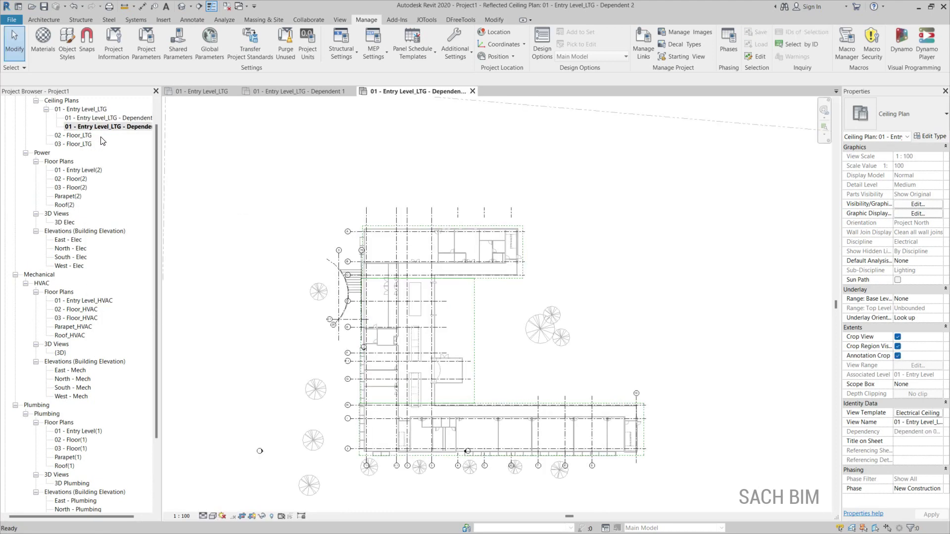
right_click(82, 109)
mouse_move(148, 186)
click(233, 206)
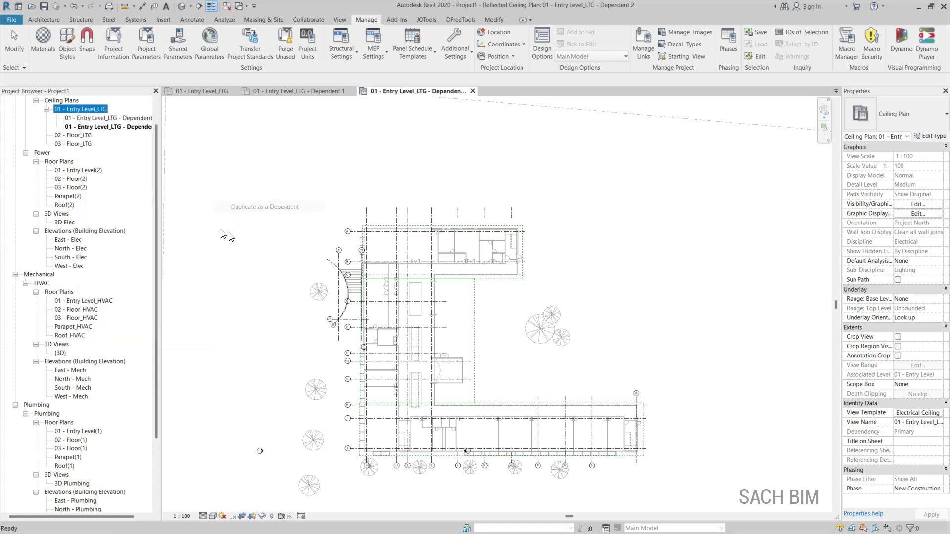
Step: Rename the first dependent view to 01 - Entry Level_LTG - Area A and assign Scope Box 1 to it
drag(202, 215, 345, 215)
double_click(123, 119)
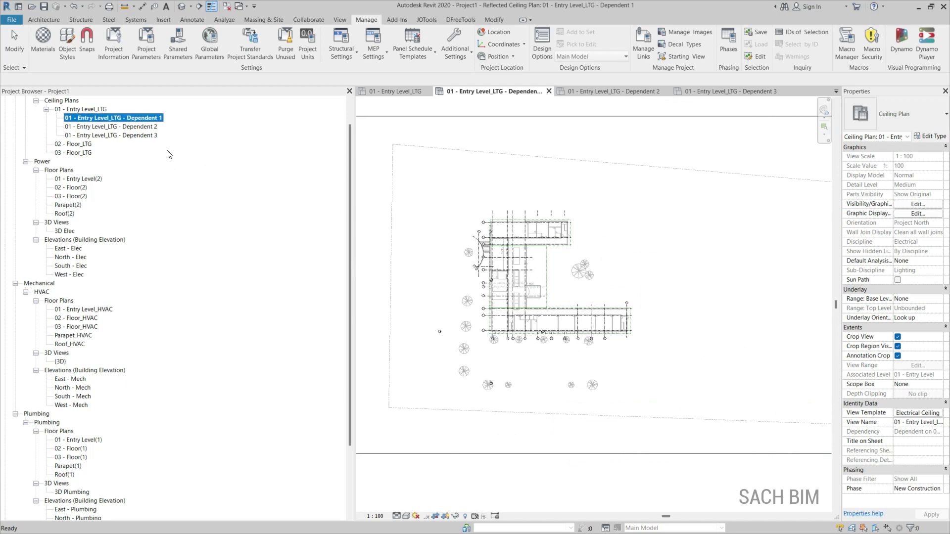
key(F2)
key(ctrl+Left)
key(ctrl+Left)
key(shift+End)
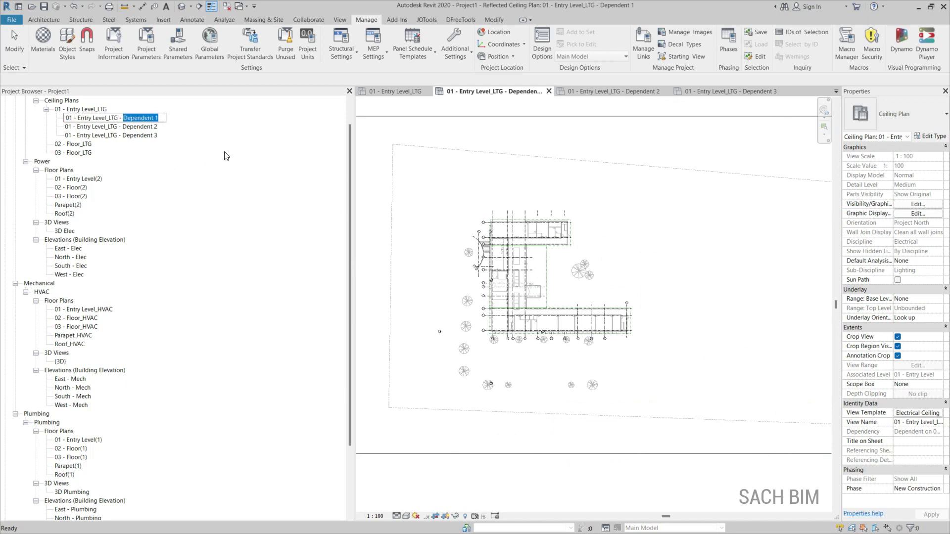
text(aArea)
key(Return)
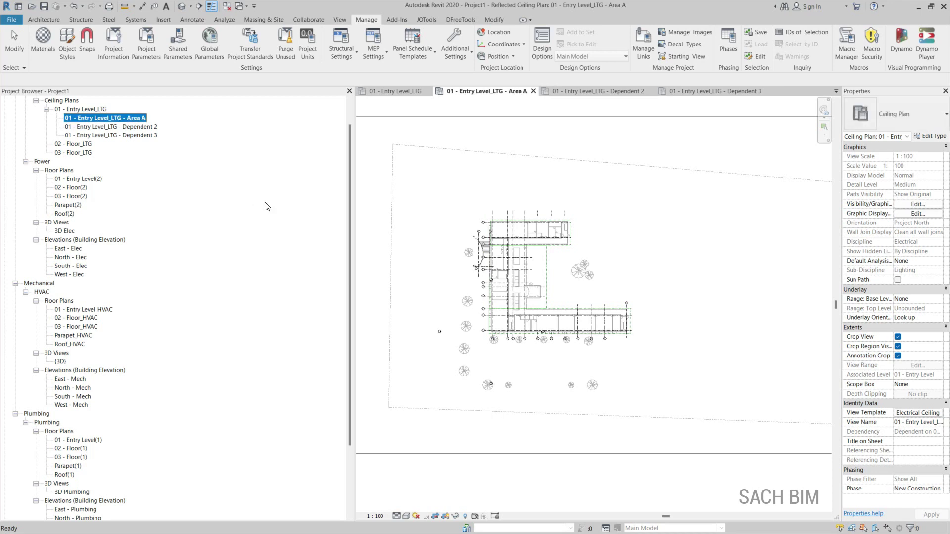
click(939, 384)
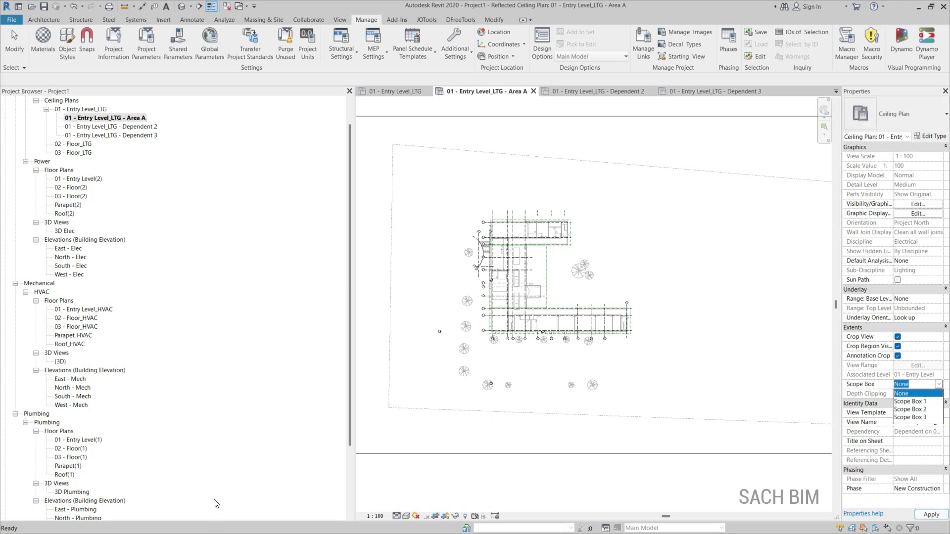
click(914, 403)
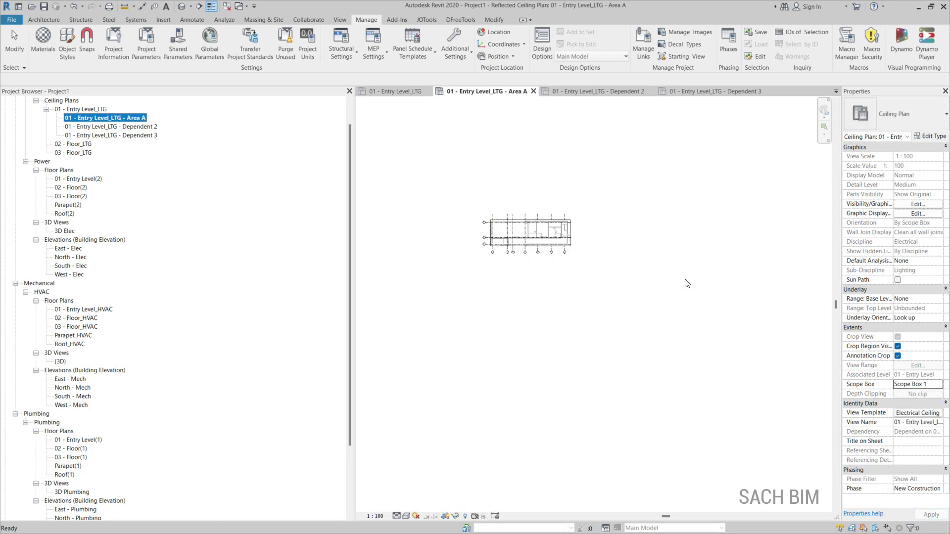
Step: Rename the second dependent view to 01 - Entry Level_LTG - Area B and assign Scope Box 2 to it
click(132, 127)
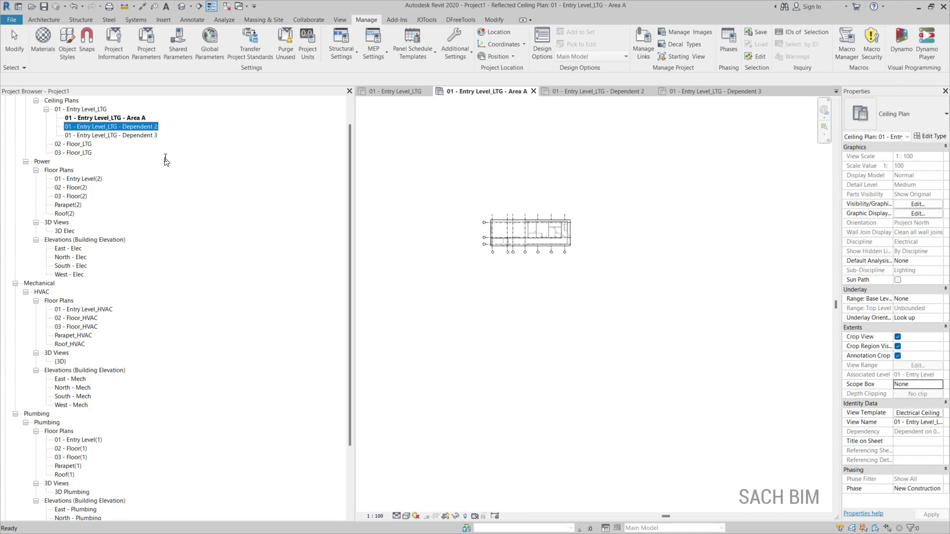
click(132, 126)
drag(128, 127, 168, 129)
key(BackSpace)
key(BackSpace)
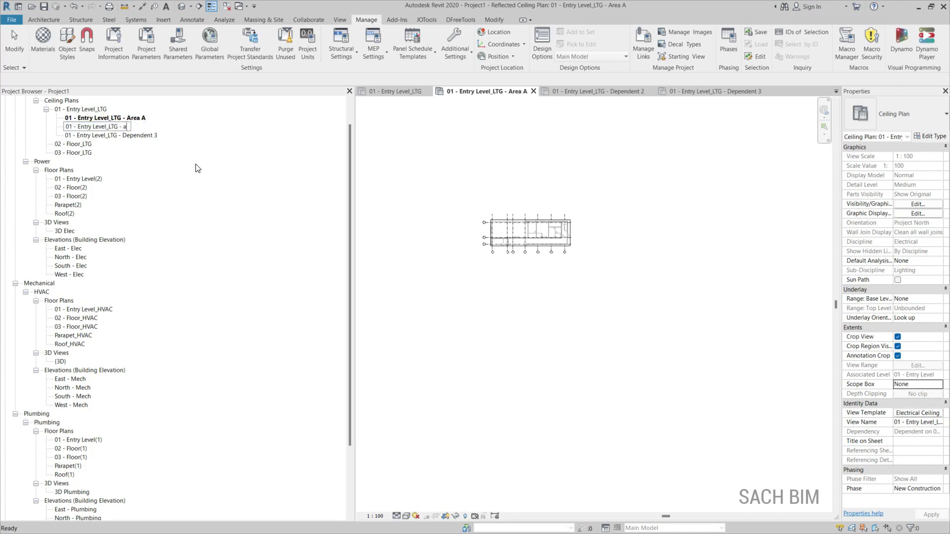
text(a)
key(BackSpace)
text(Area B)
click(653, 389)
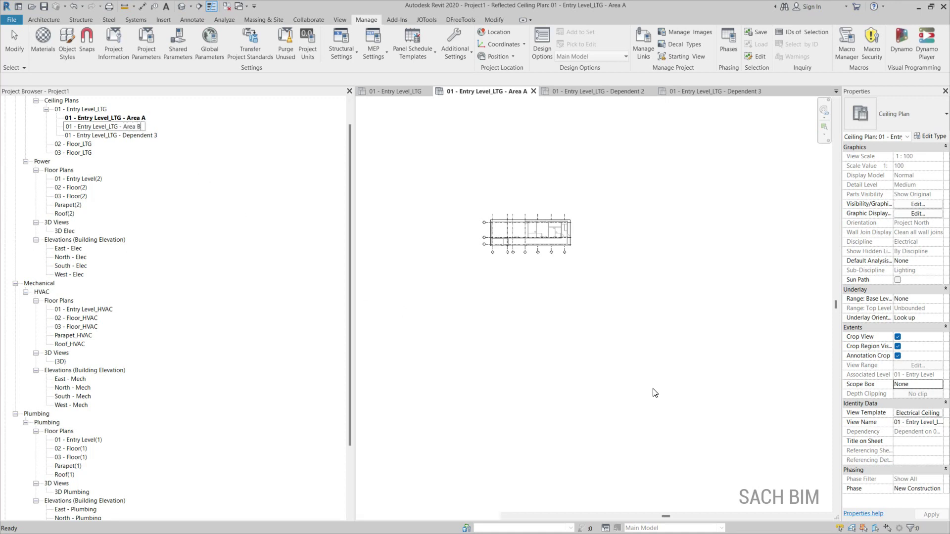
double_click(104, 127)
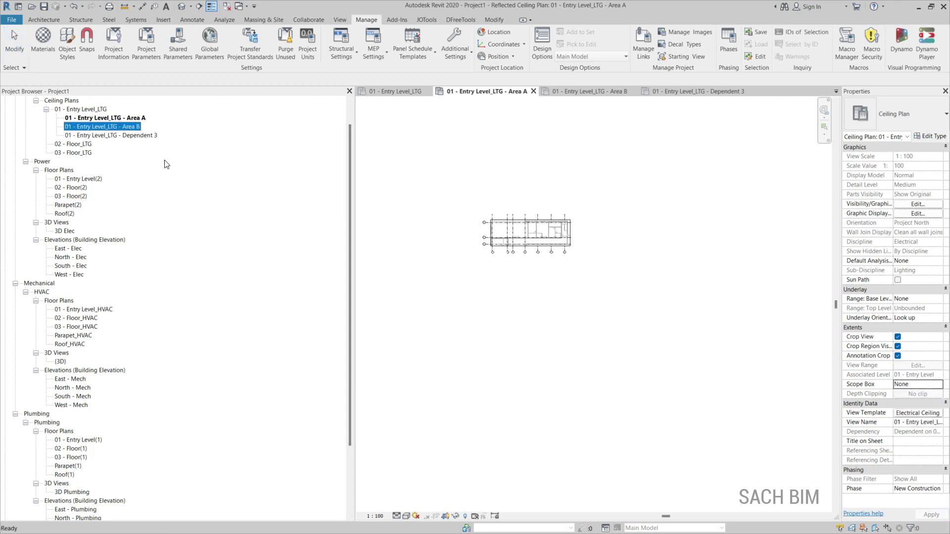
click(939, 385)
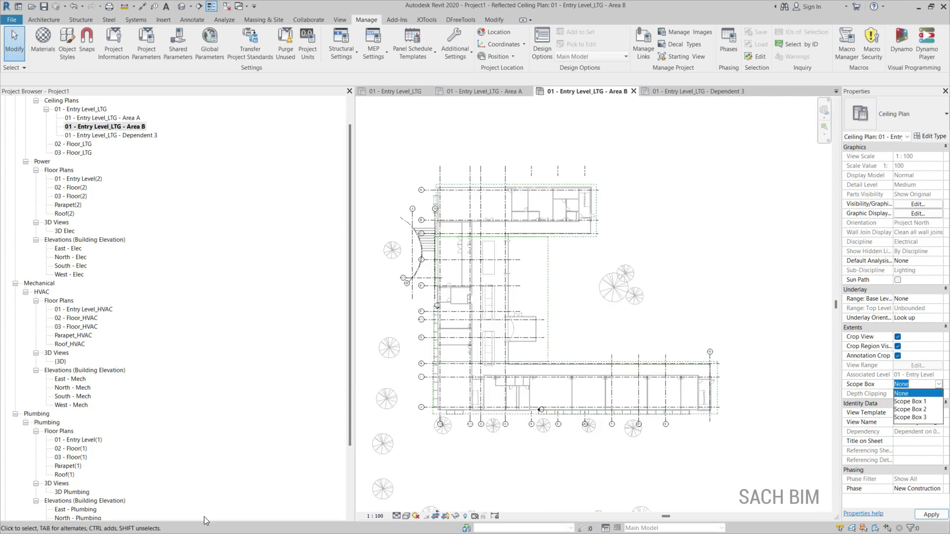
click(911, 411)
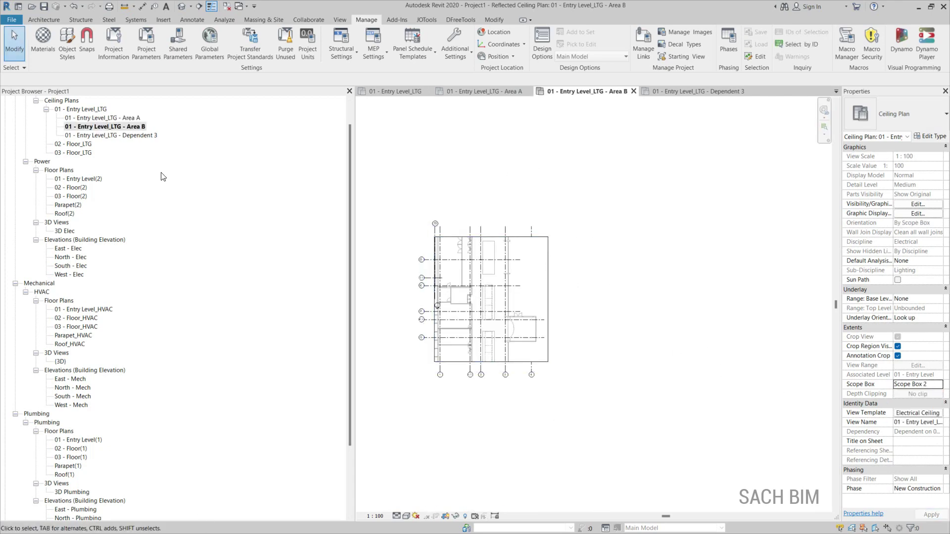
Step: Rename the third dependent view to 01 - Entry Level_LTG - Area C and assign Scope Box 3 to it
key(Down)
key(Return)
key(F2)
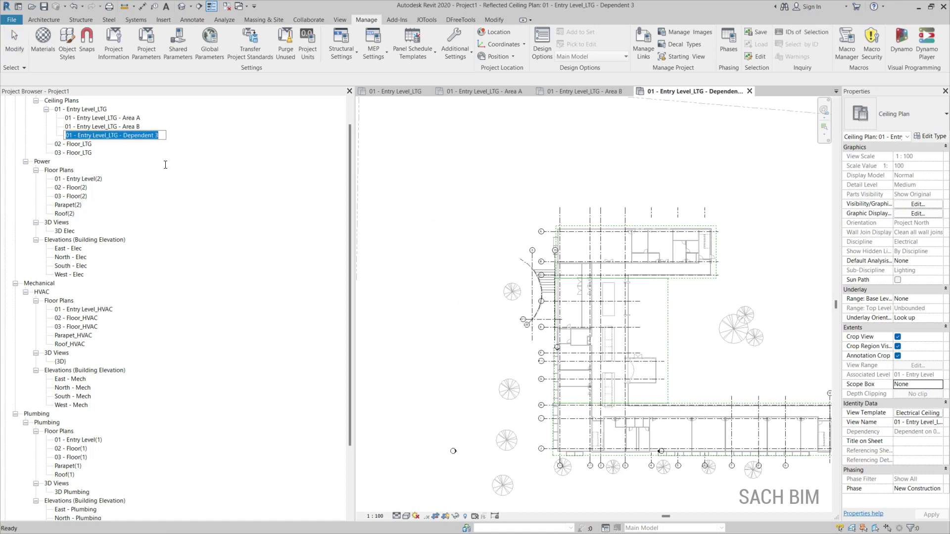
drag(123, 135, 221, 184)
text(a)
key(BackSpace)
text(Area )
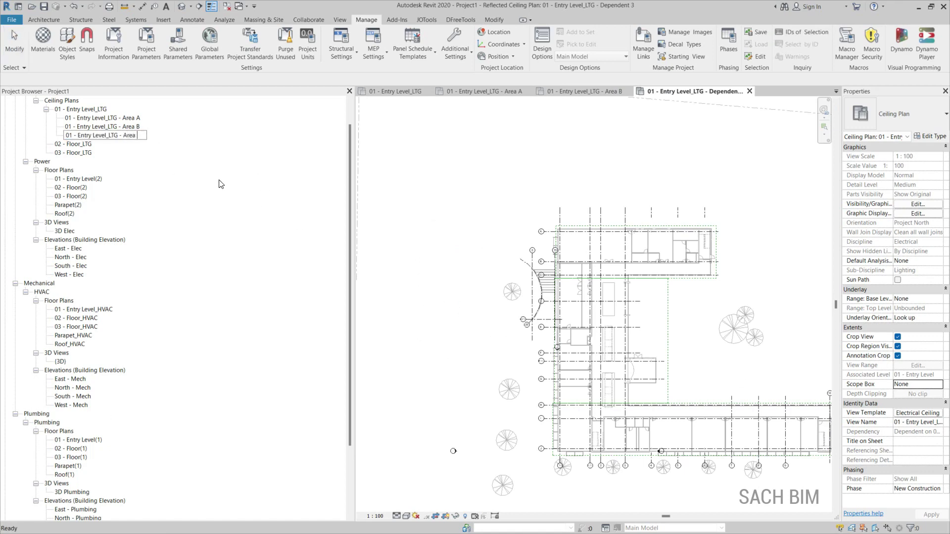
text(C)
click(652, 403)
click(939, 384)
click(912, 418)
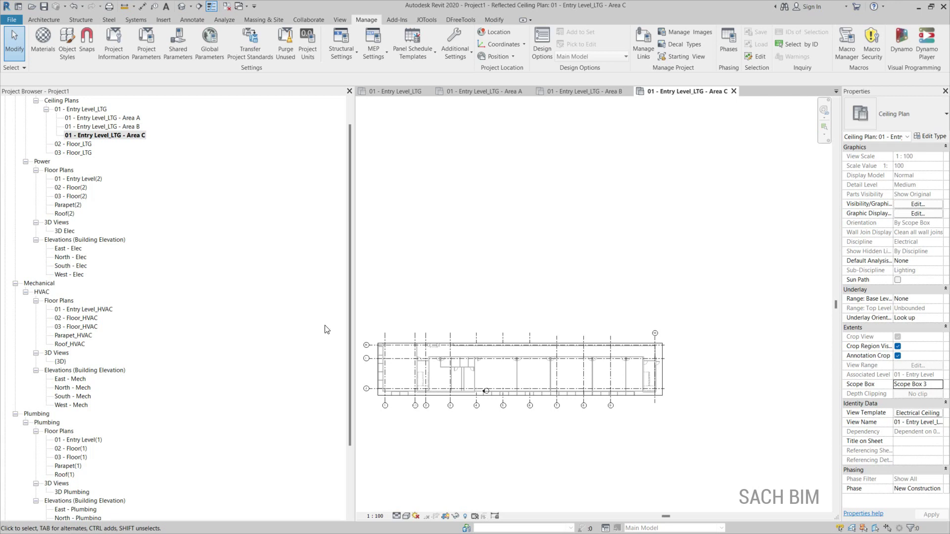
Step: Create a new sheet with the A1 metric title block and place the 01 - Entry Level_LTG - Area A view on it
scroll(224, 228, down, 4)
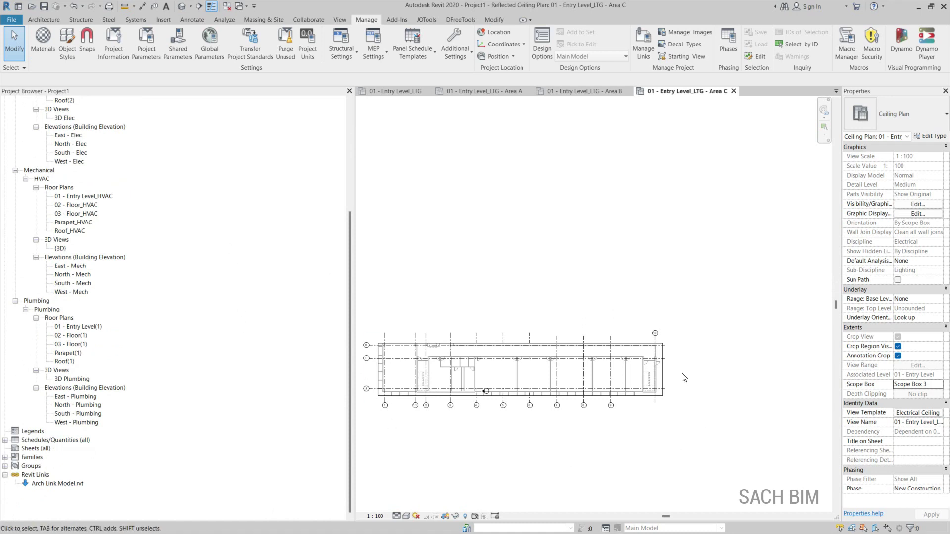
middle_click(703, 342)
middle_click(703, 343)
click(36, 448)
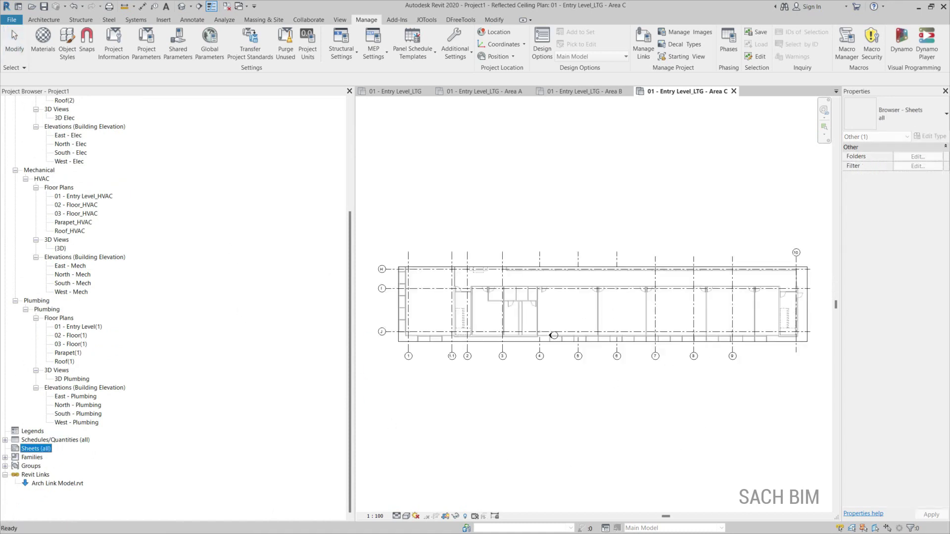
right_click(35, 449)
click(59, 456)
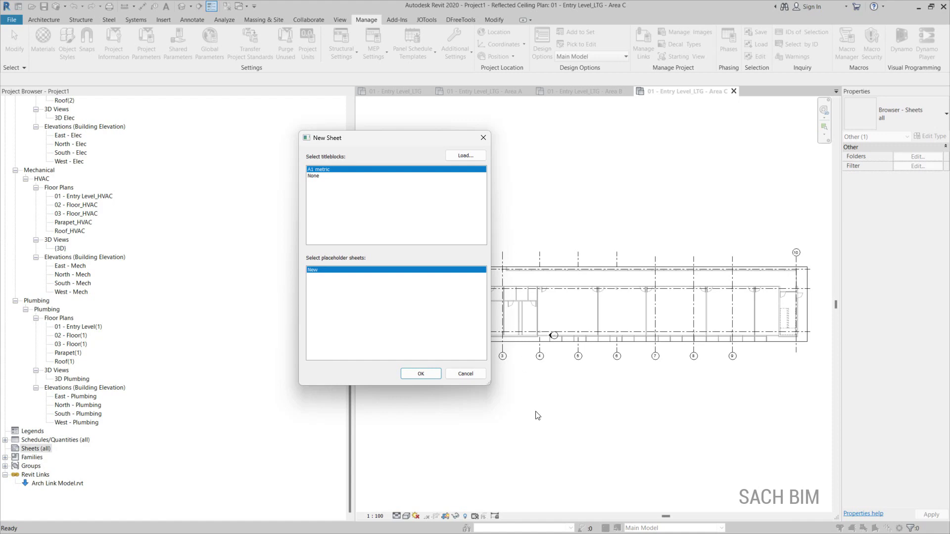
key(Return)
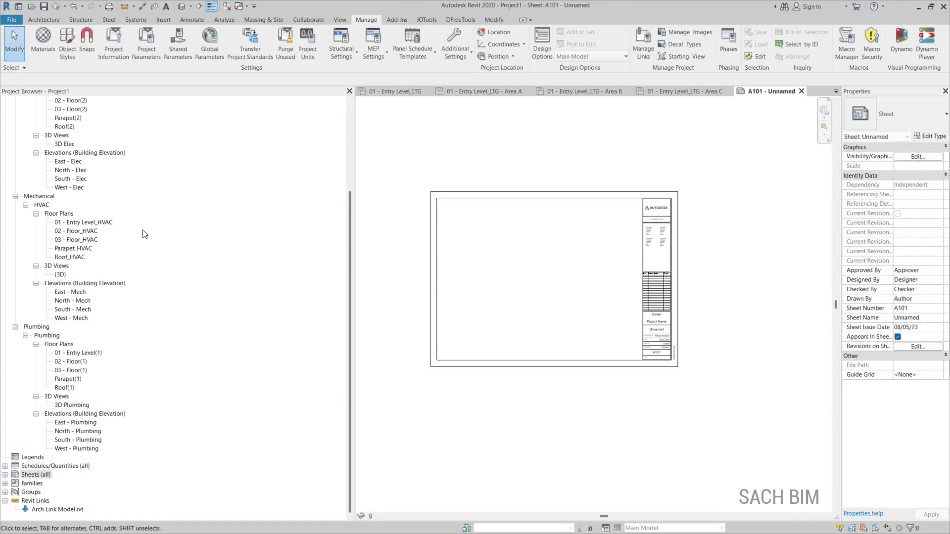
scroll(145, 234, up, 5)
drag(103, 144, 619, 339)
click(669, 357)
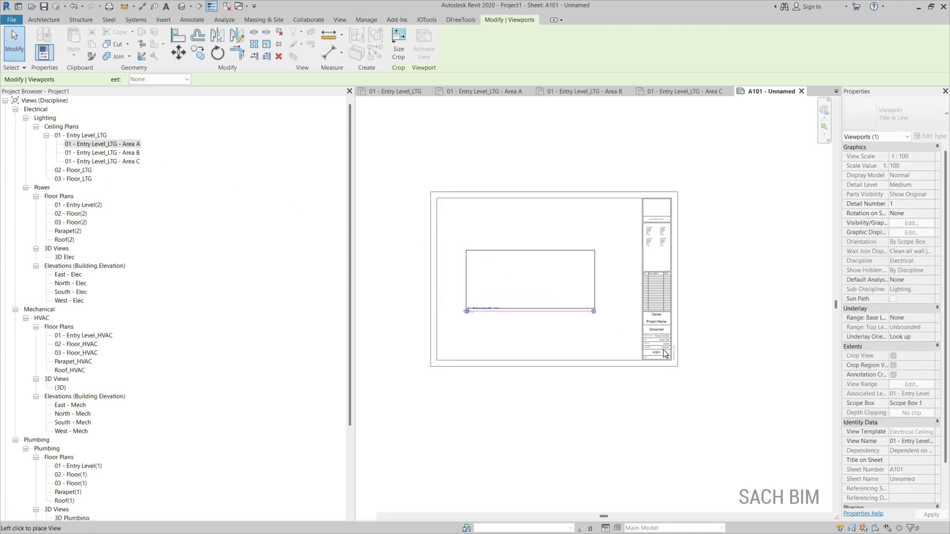
Step: Create a second A1 metric sheet and place the 01 - Entry Level_LTG - Area B view on it
scroll(178, 441, down, 5)
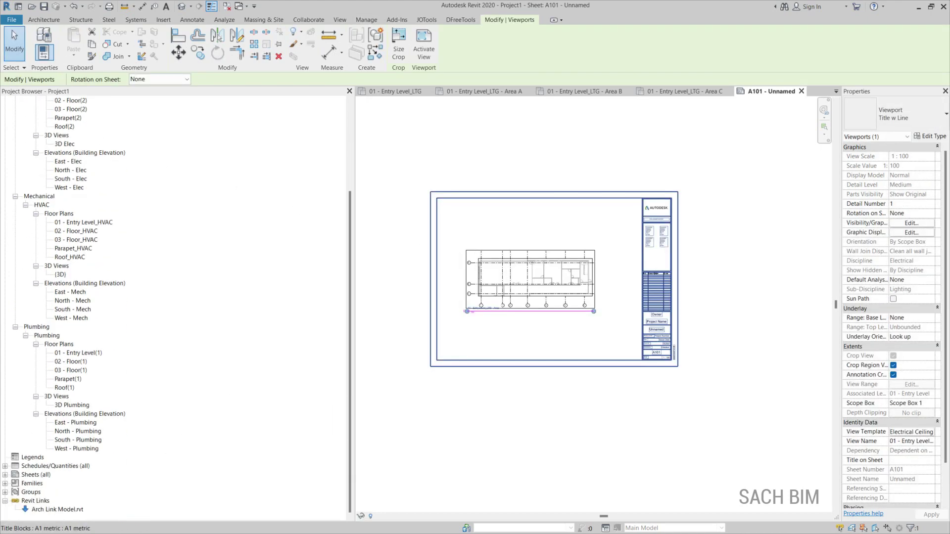
right_click(45, 475)
click(86, 409)
click(423, 374)
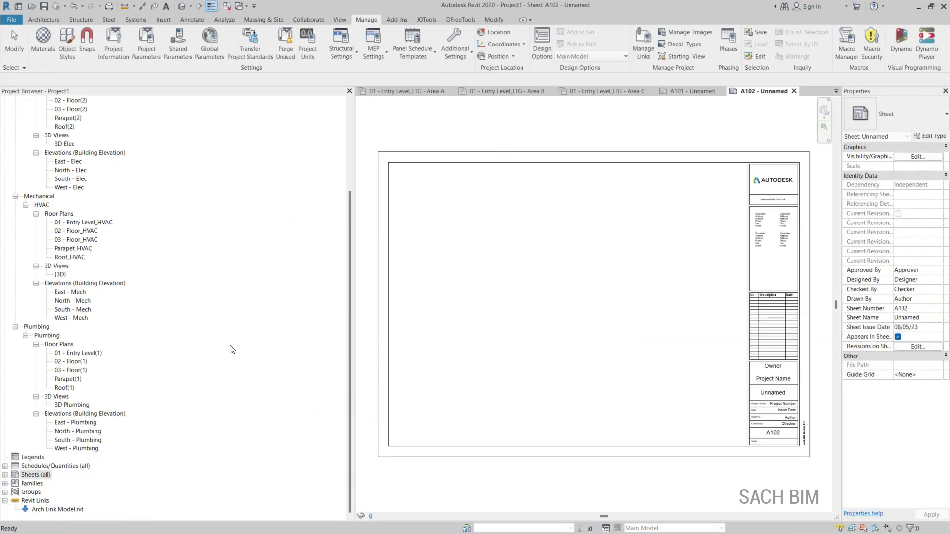
scroll(229, 349, up, 5)
click(102, 153)
drag(102, 152, 705, 381)
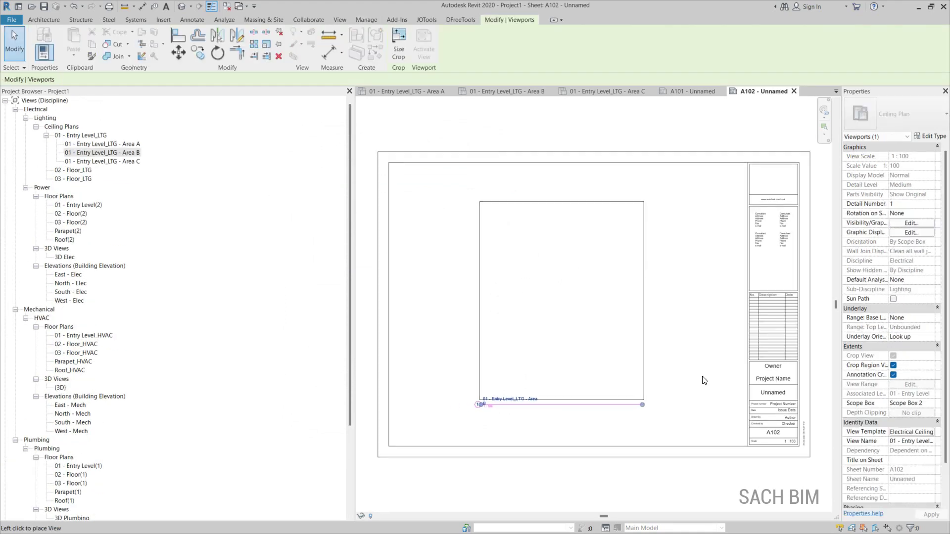
click(704, 380)
Step: Create a third A1 metric sheet and position the 01 - Entry Level_LTG - Area C view on it
scroll(158, 222, down, 5)
click(32, 449)
right_click(32, 448)
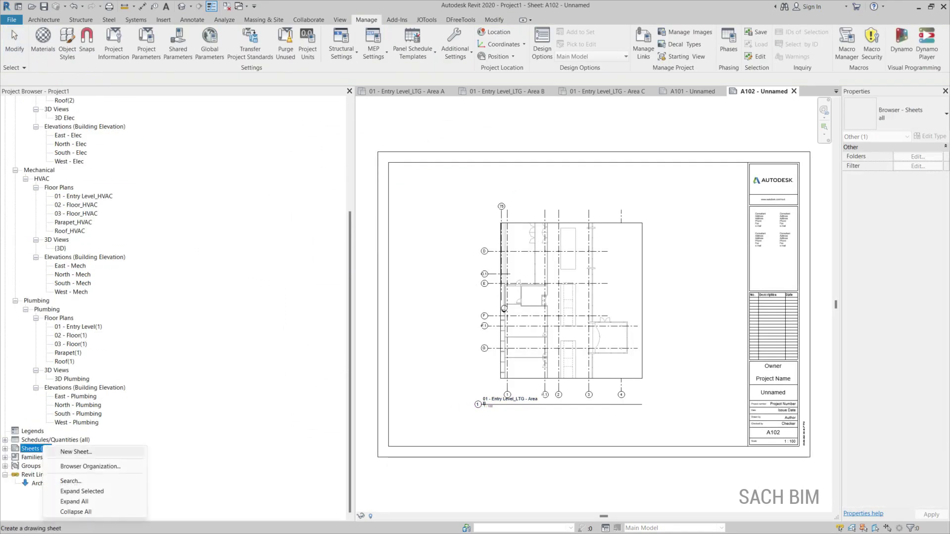
click(74, 452)
click(424, 374)
scroll(144, 206, up, 4)
click(102, 135)
drag(102, 135, 680, 408)
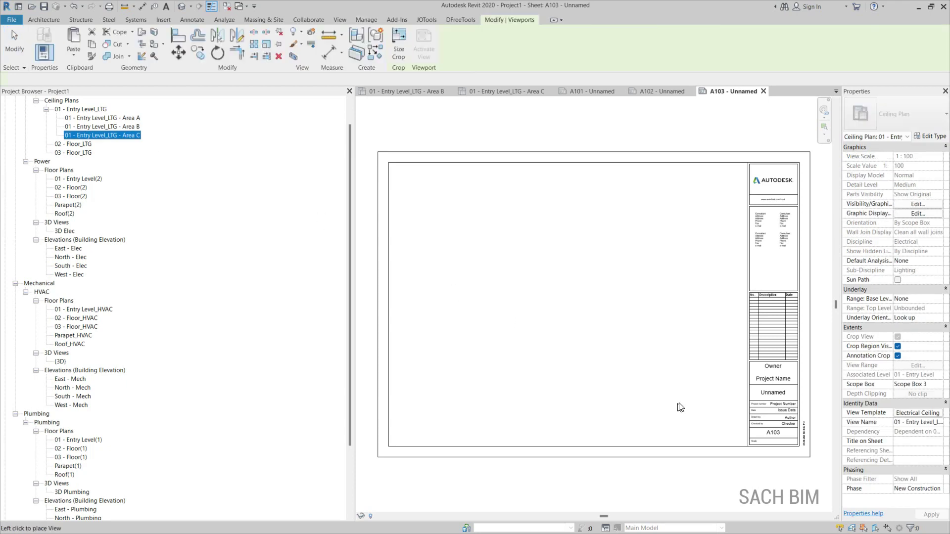
click(717, 392)
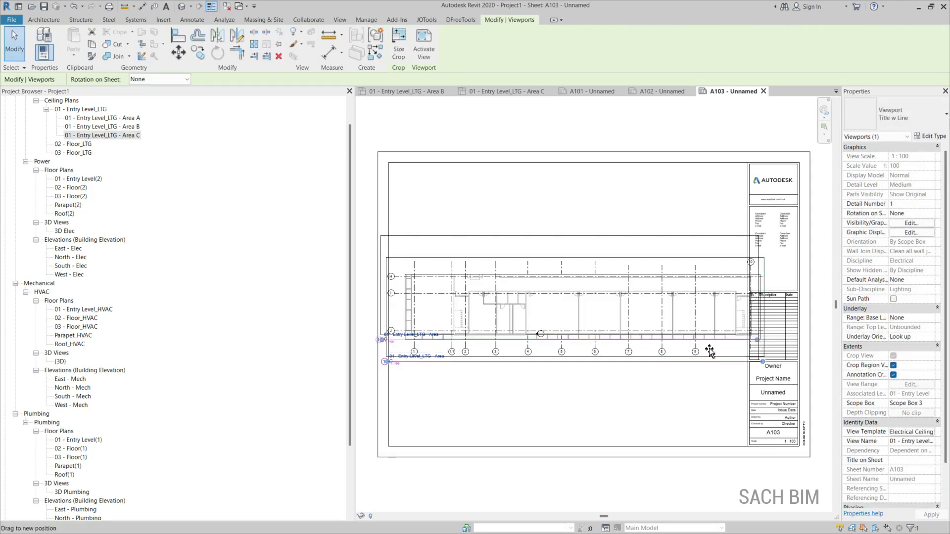
drag(709, 350, 708, 345)
scroll(567, 278, down, 3)
click(436, 337)
scroll(97, 472, down, 5)
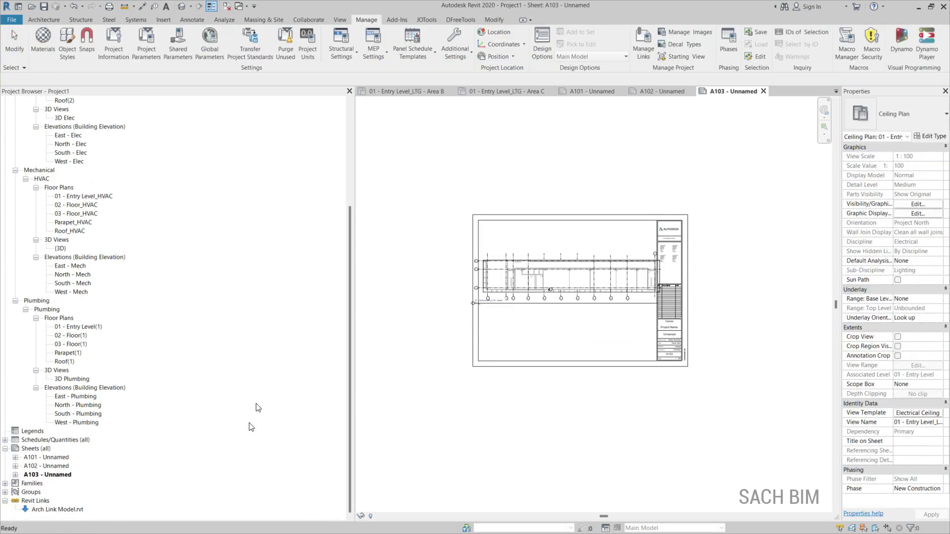
scroll(114, 329, up, 4)
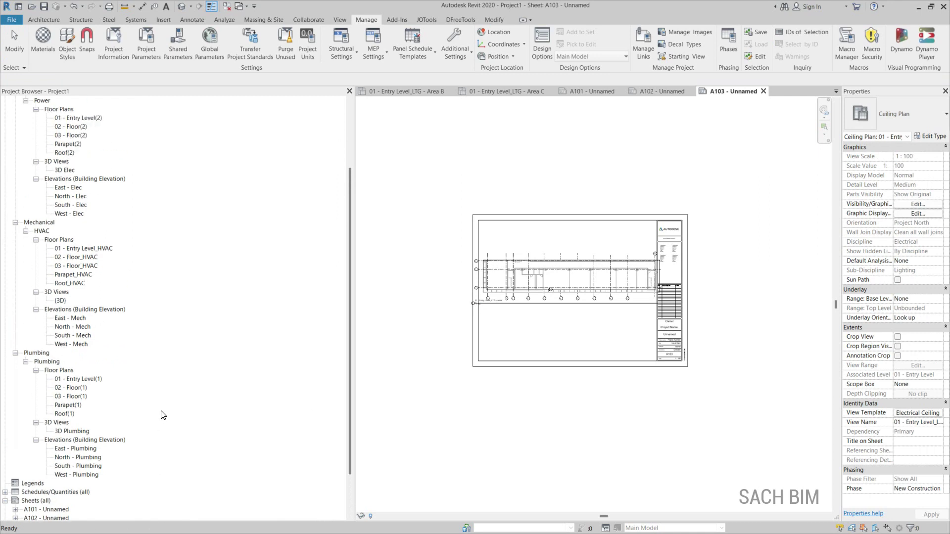
scroll(154, 151, up, 2)
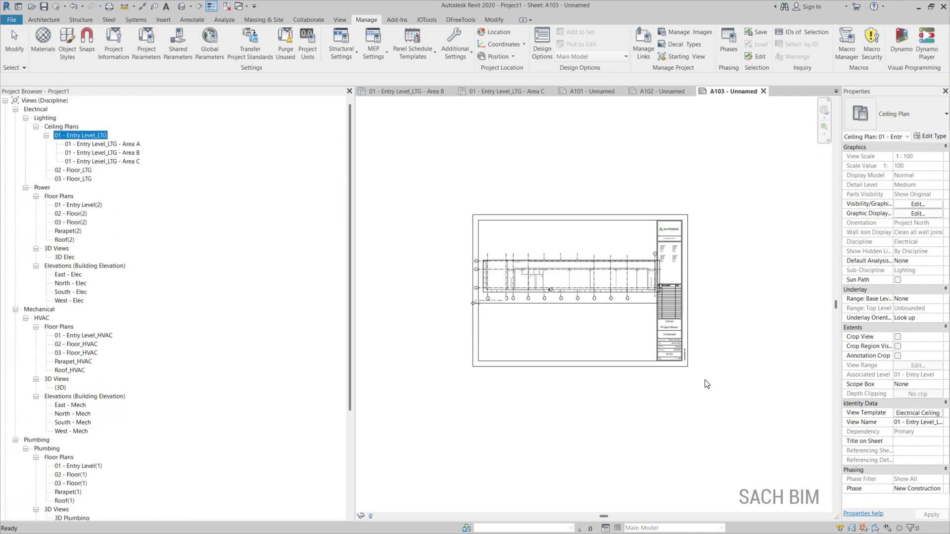
scroll(271, 422, down, 5)
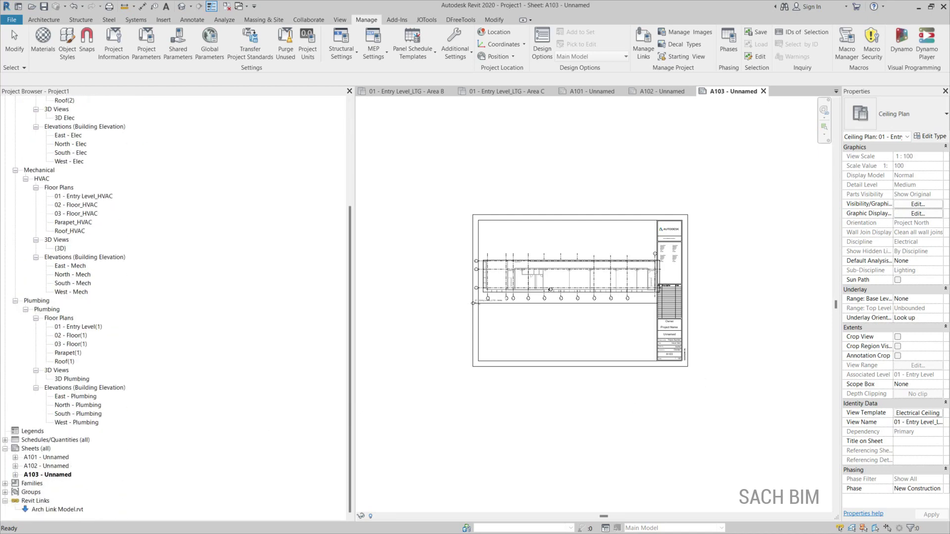